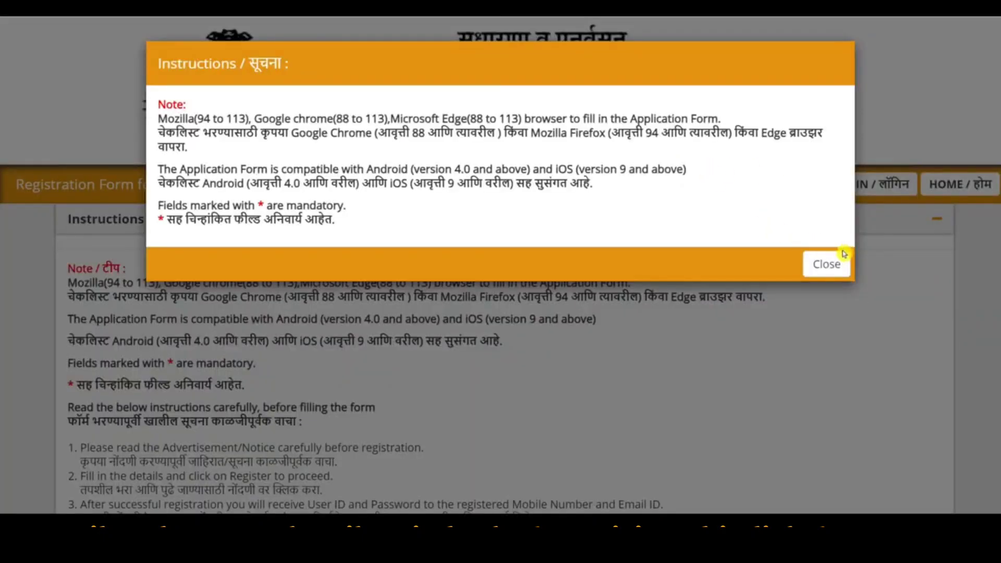
# Dismiss the instructions popup and accept the Privacy Notice to reach the empty registration form
pyautogui.click(844, 255)
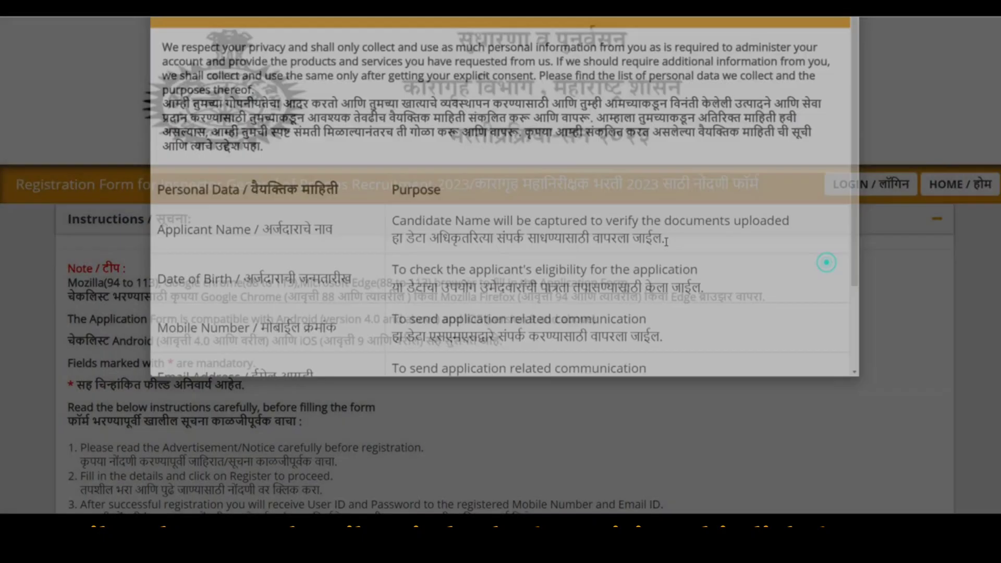
pyautogui.scroll(-5, 657, 250)
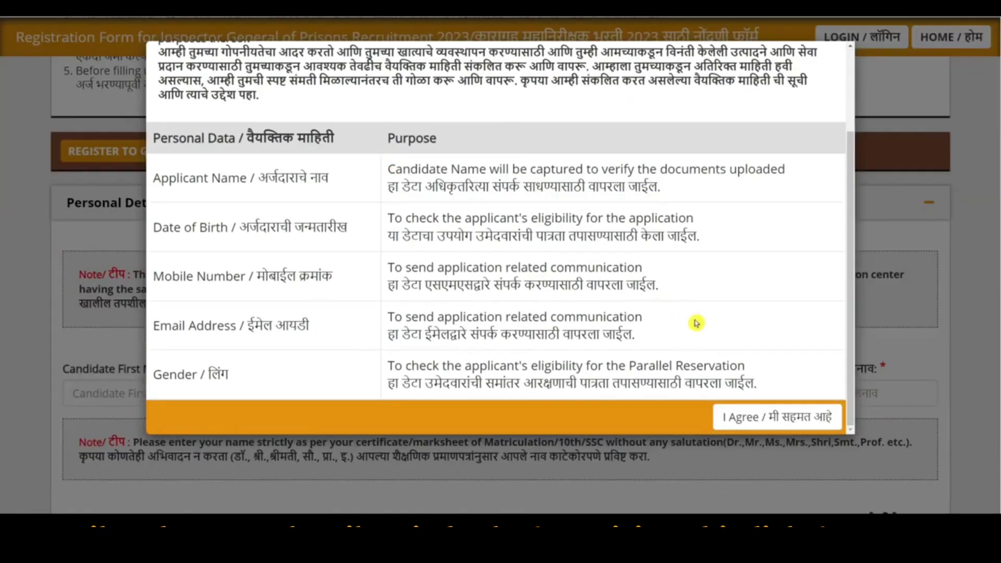
pyautogui.click(750, 417)
pyautogui.scroll(-4, 374, 192)
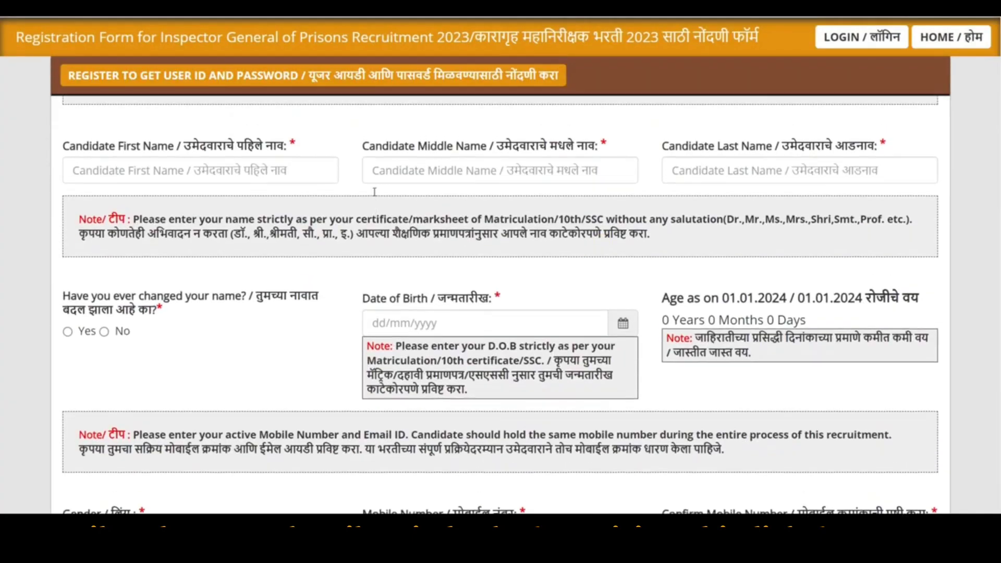
pyautogui.scroll(4, 375, 192)
# Enter the candidate's first, middle and last names, replacing the mistyped first name
pyautogui.click(182, 389)
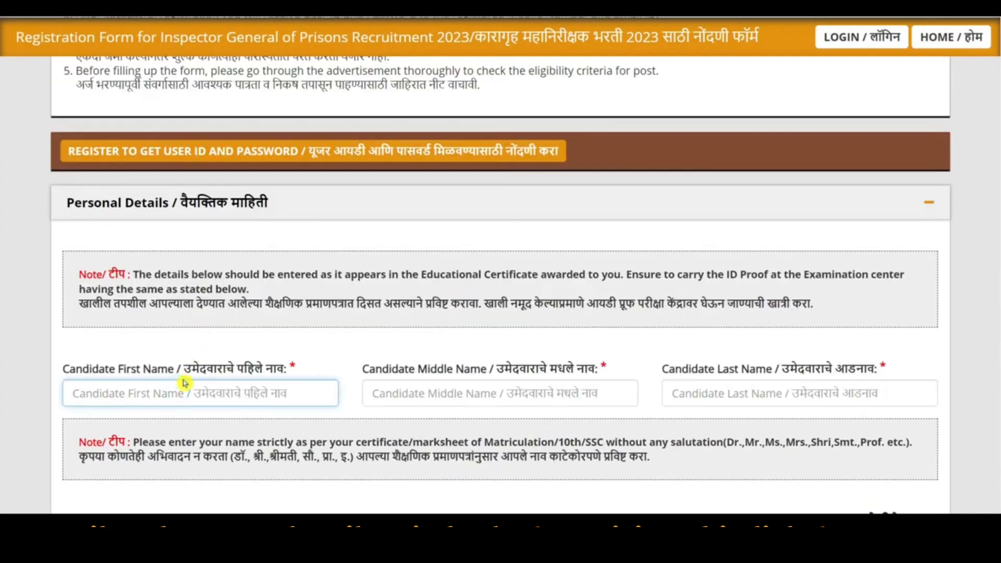
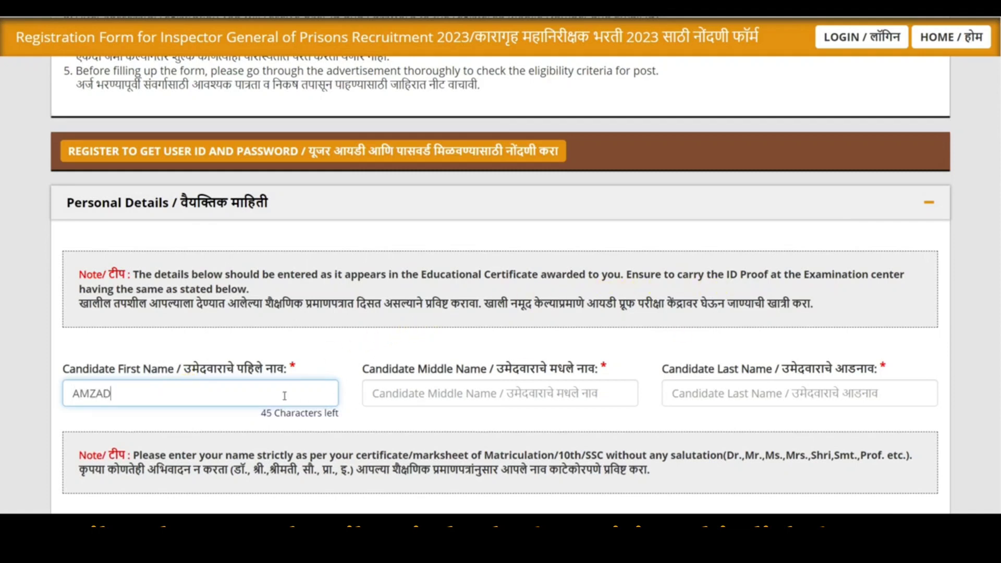
pyautogui.moveTo(392, 368); pyautogui.dragTo(463, 368)
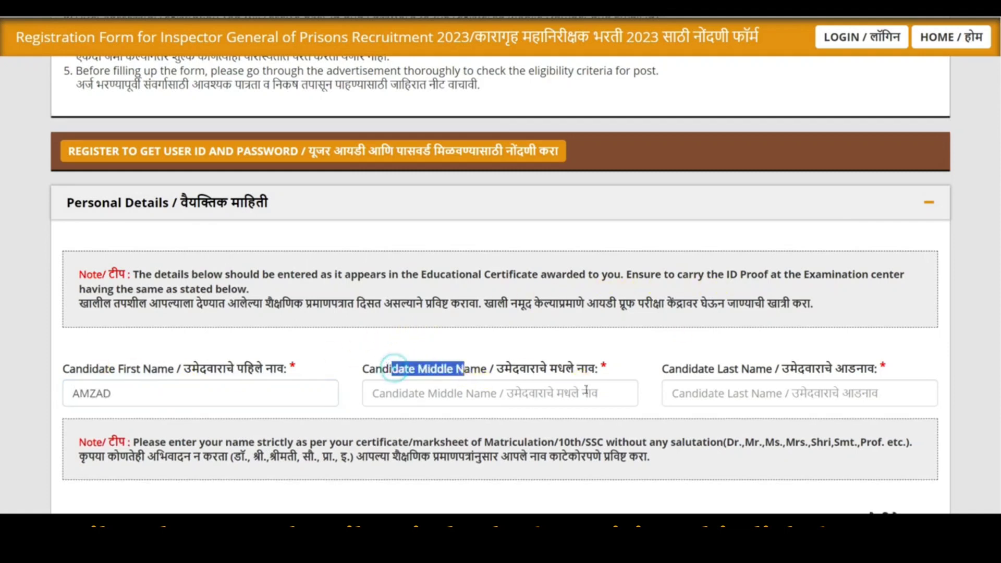
pyautogui.click(165, 379)
pyautogui.doubleClick(116, 392)
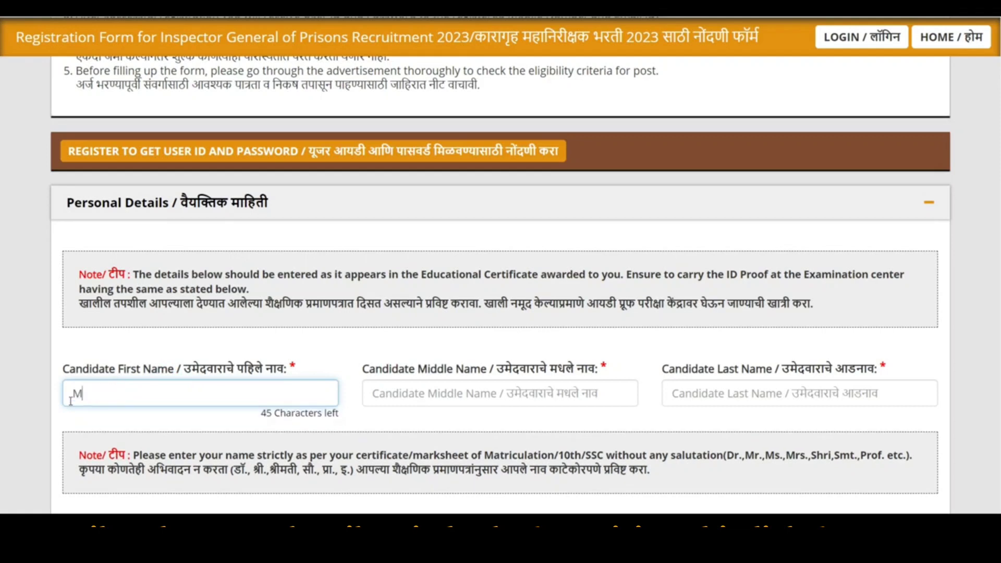
pyautogui.click(438, 386)
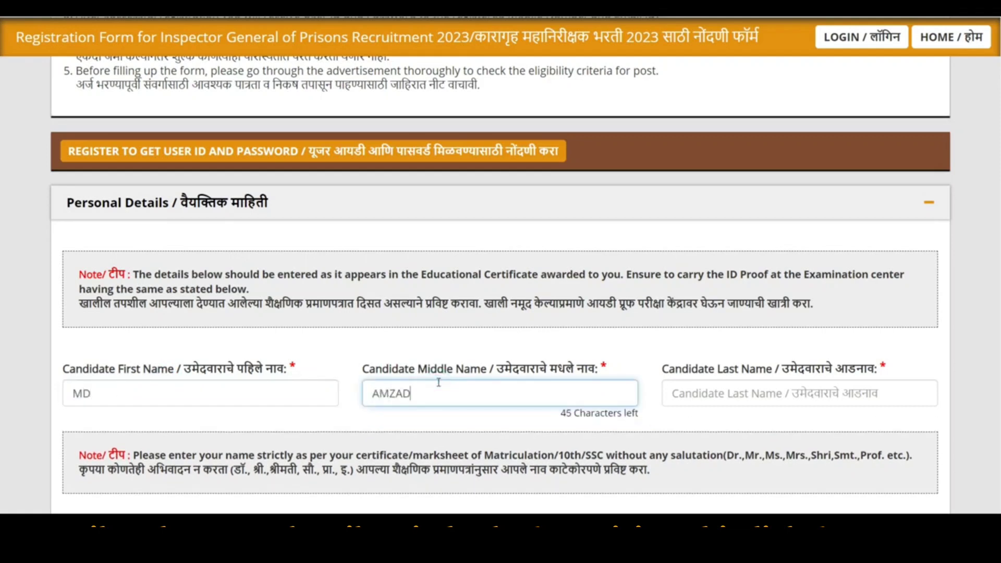
pyautogui.click(795, 387)
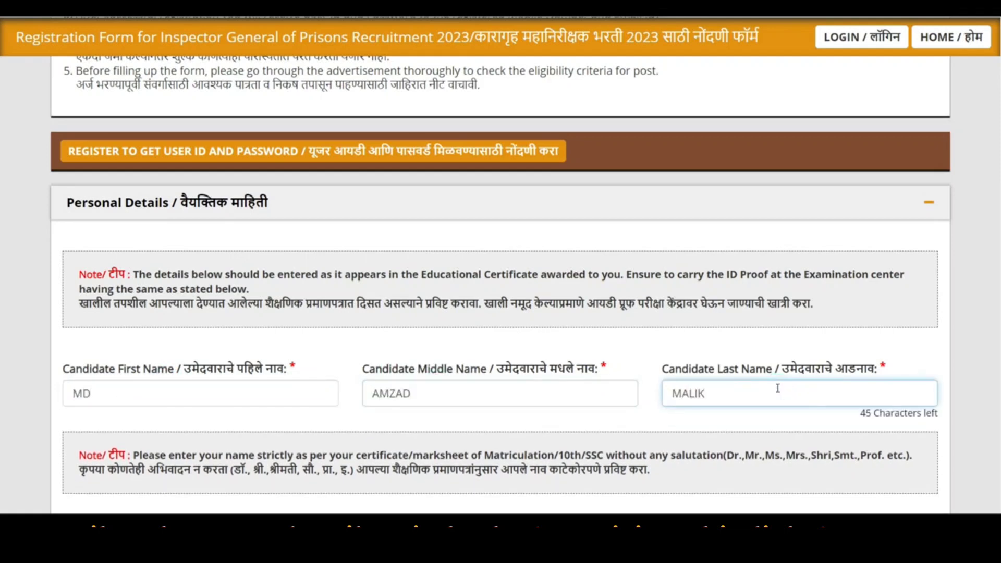
pyautogui.scroll(-5, 627, 282)
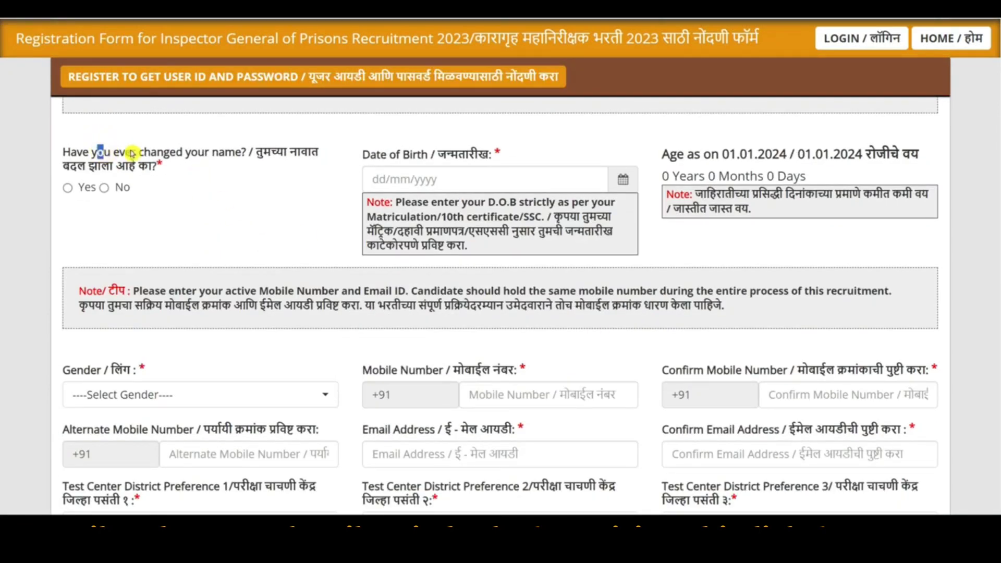
pyautogui.moveTo(132, 153); pyautogui.dragTo(148, 166)
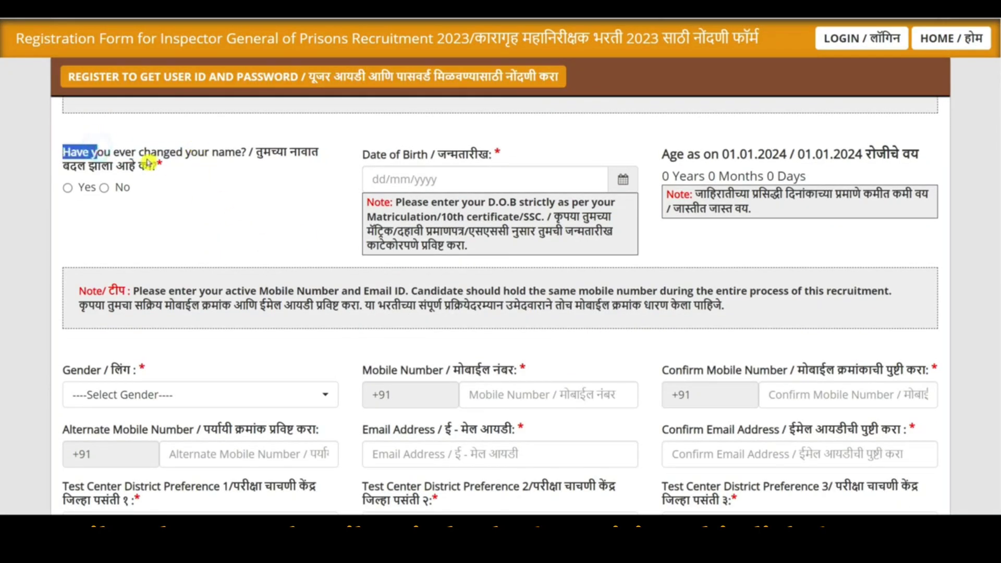
pyautogui.click(105, 188)
pyautogui.click(476, 178)
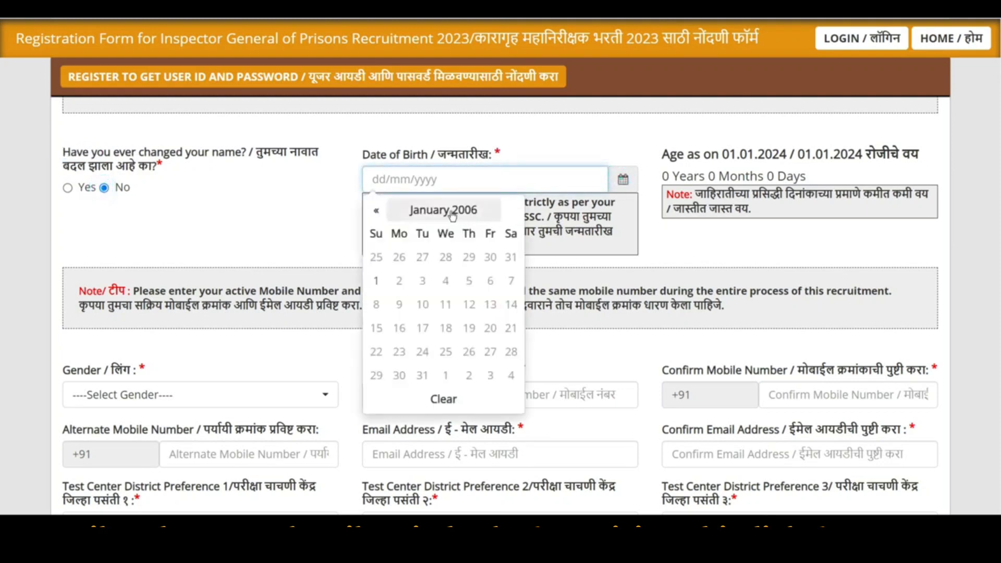
pyautogui.click(453, 212)
pyautogui.click(383, 210)
pyautogui.click(373, 210)
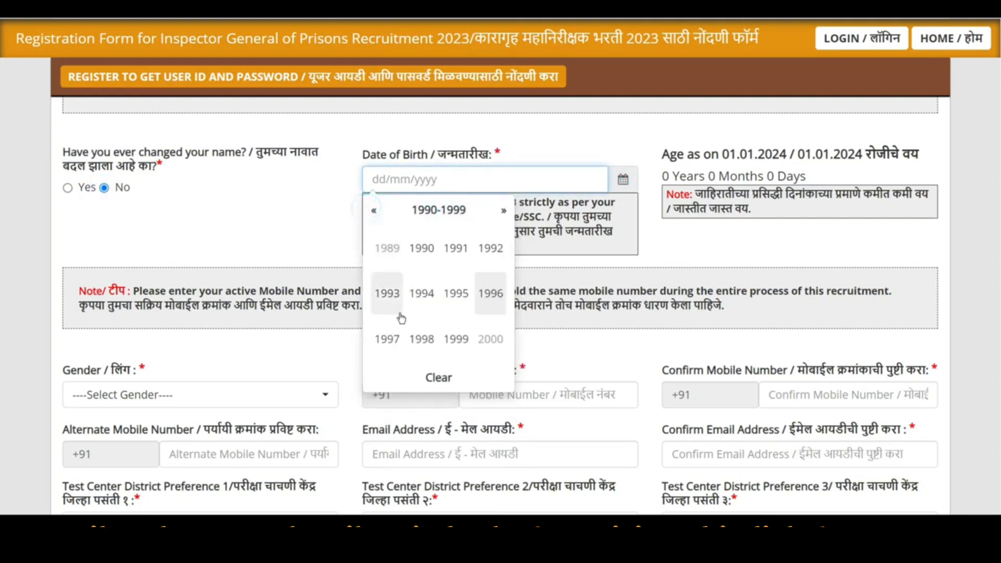
pyautogui.click(387, 339)
pyautogui.click(387, 293)
pyautogui.click(487, 258)
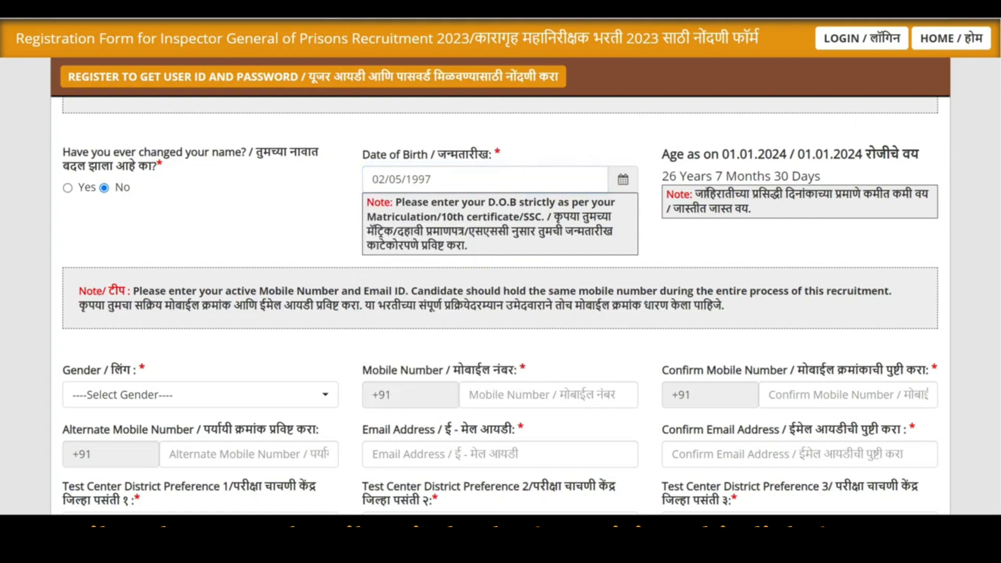
pyautogui.moveTo(677, 175); pyautogui.dragTo(739, 172)
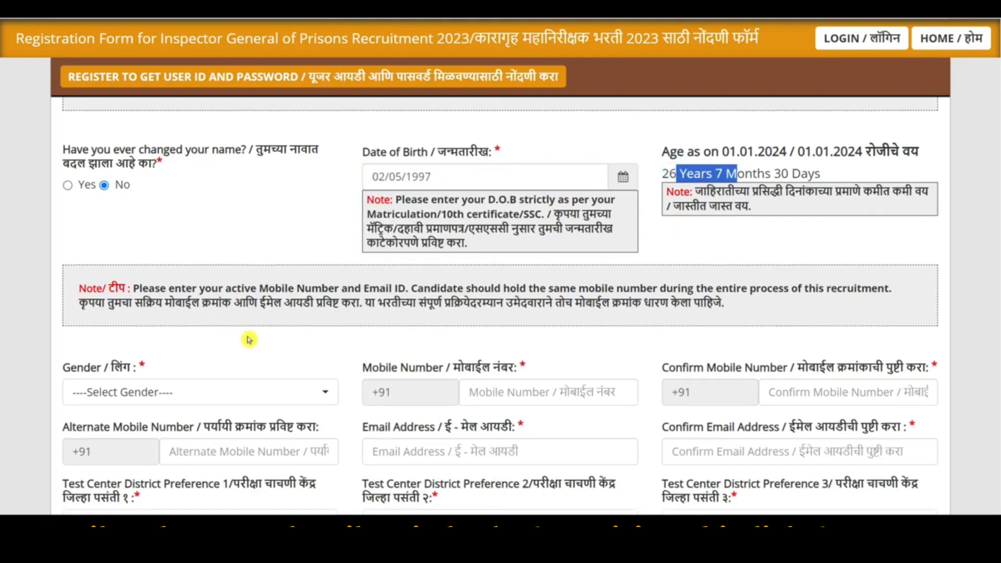
# Set the gender to Male
pyautogui.scroll(-2, 251, 336)
pyautogui.click(145, 274)
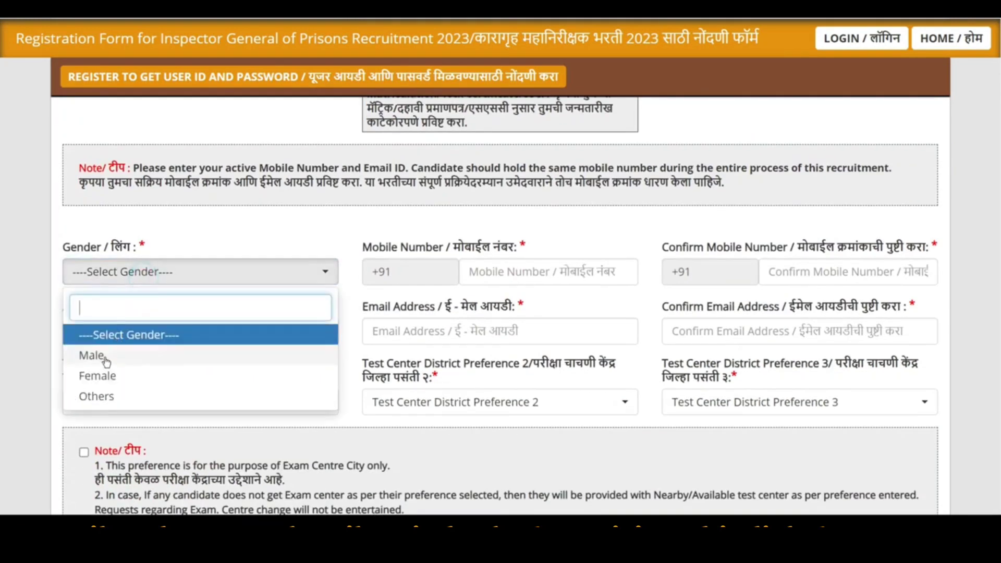
pyautogui.click(89, 355)
pyautogui.click(550, 272)
# Review the mobile number and email fields, focusing the Alternate Mobile Number box
pyautogui.moveTo(441, 246); pyautogui.dragTo(541, 258)
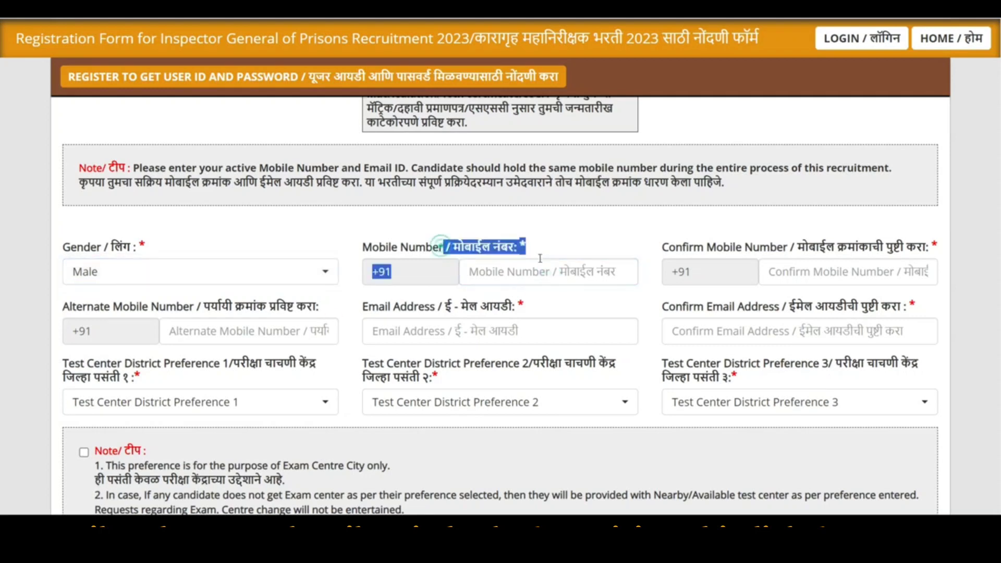
pyautogui.moveTo(705, 247); pyautogui.dragTo(782, 250)
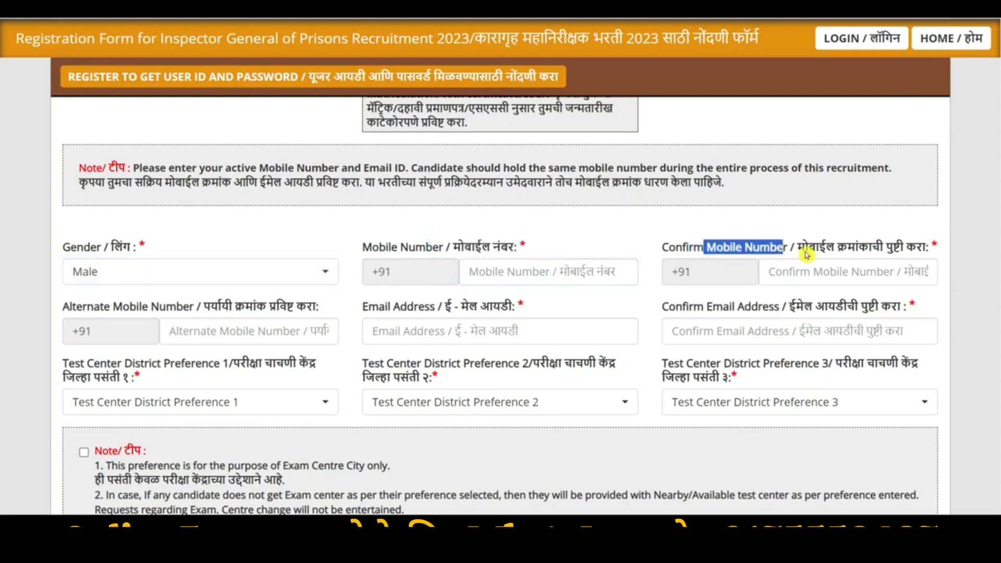
pyautogui.moveTo(113, 306); pyautogui.dragTo(182, 310)
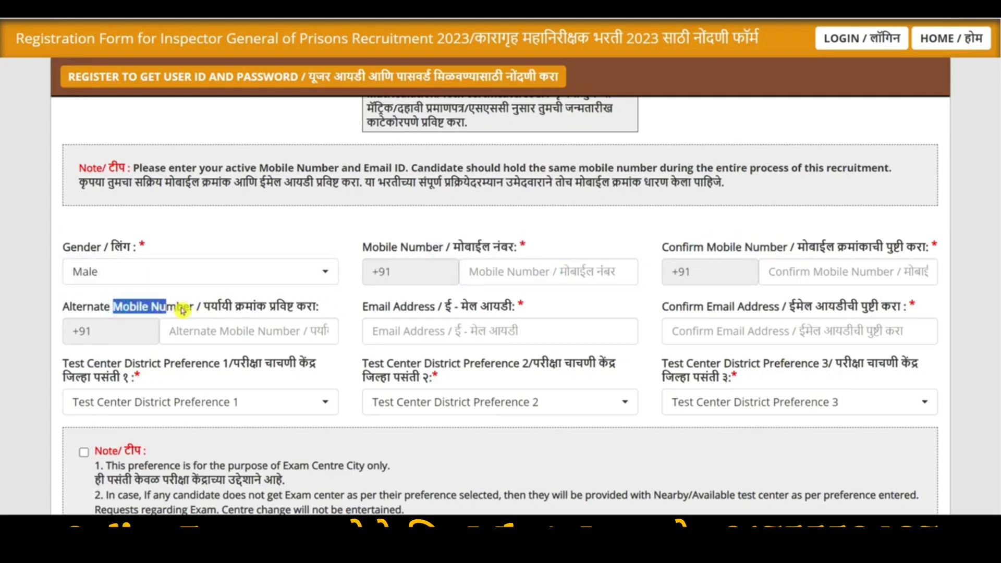
pyautogui.click(223, 331)
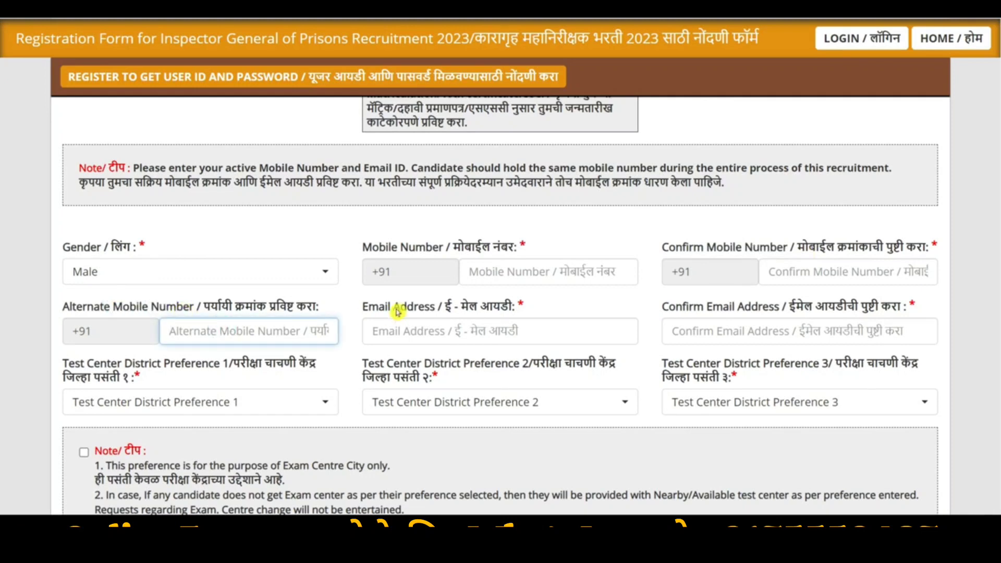
pyautogui.moveTo(380, 308); pyautogui.dragTo(425, 308)
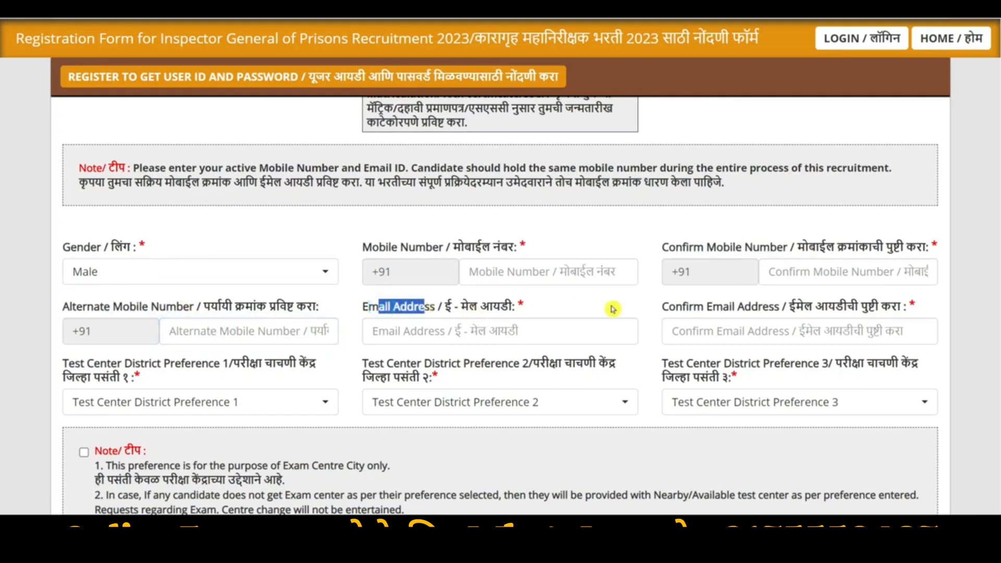
pyautogui.moveTo(694, 307); pyautogui.dragTo(778, 307)
pyautogui.scroll(-2, 761, 318)
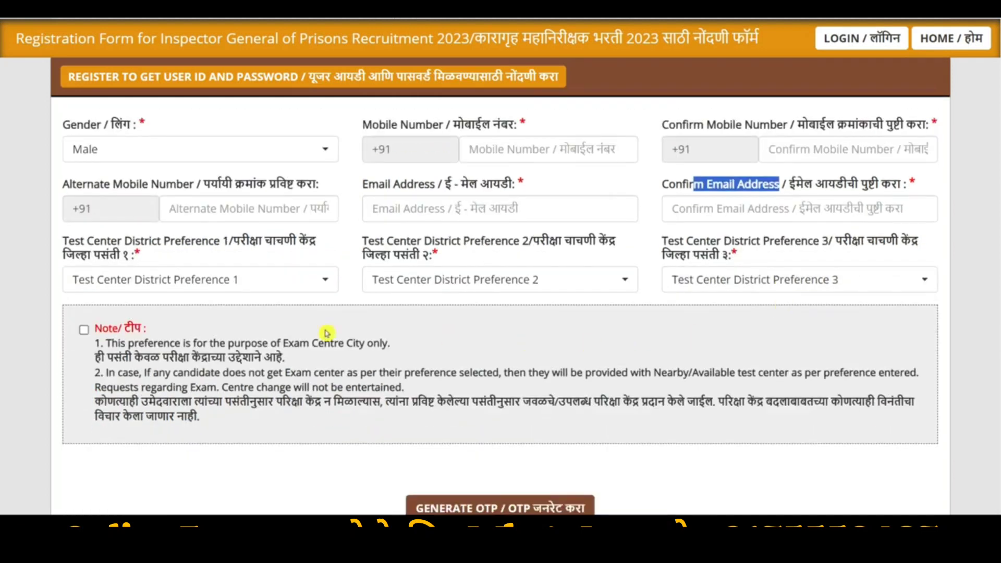
# Choose Nanded, Mumbai City and Pune for test centre district preferences 1, 2 and 3
pyautogui.click(231, 276)
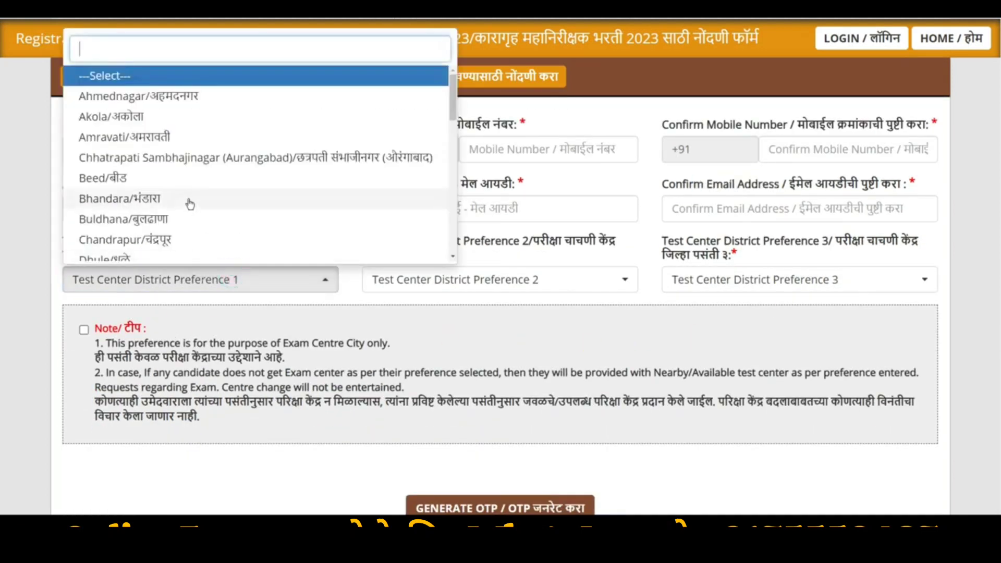
pyautogui.scroll(-5, 190, 198)
pyautogui.click(110, 115)
pyautogui.click(463, 282)
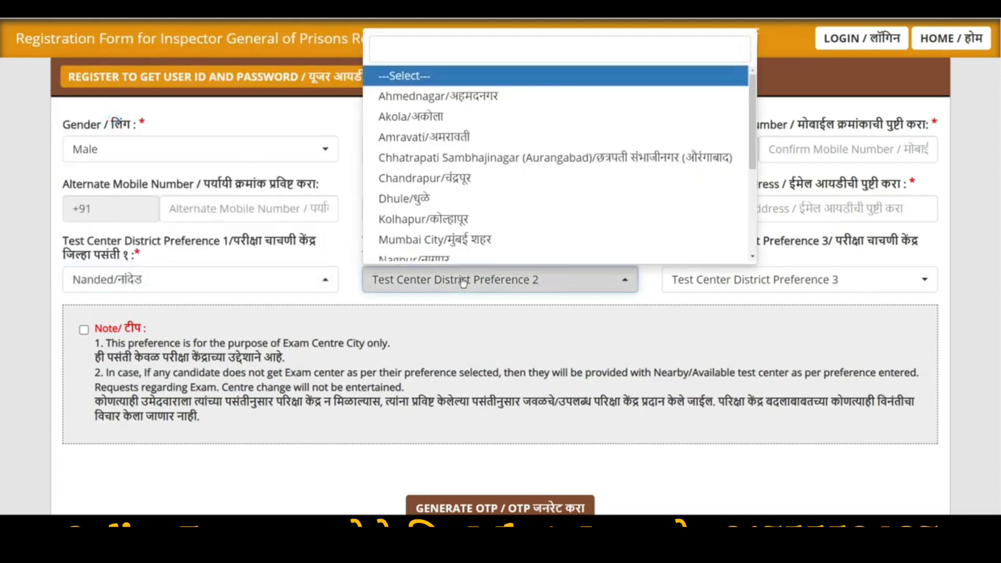
pyautogui.scroll(-3, 443, 167)
pyautogui.click(417, 79)
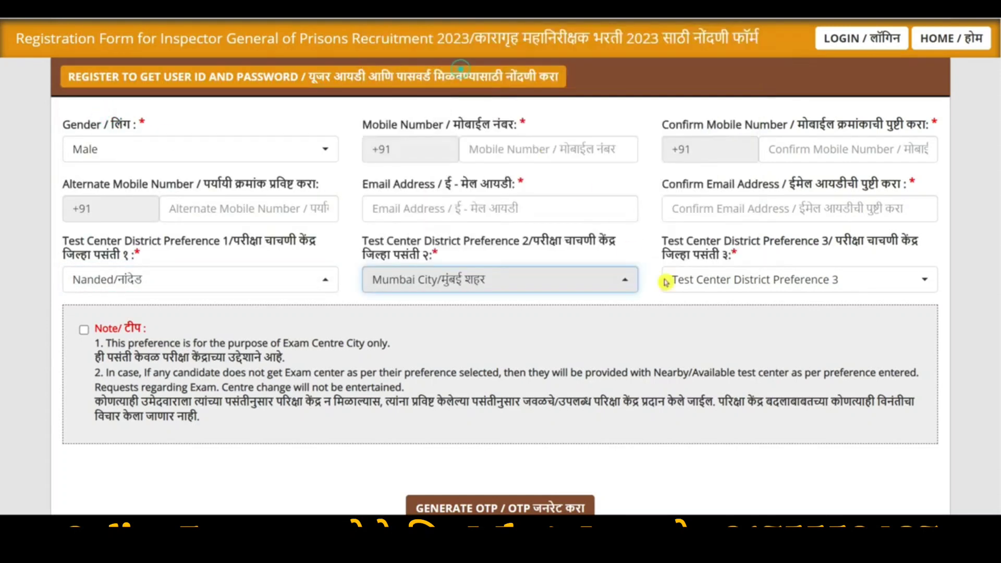
pyautogui.click(666, 282)
pyautogui.click(699, 245)
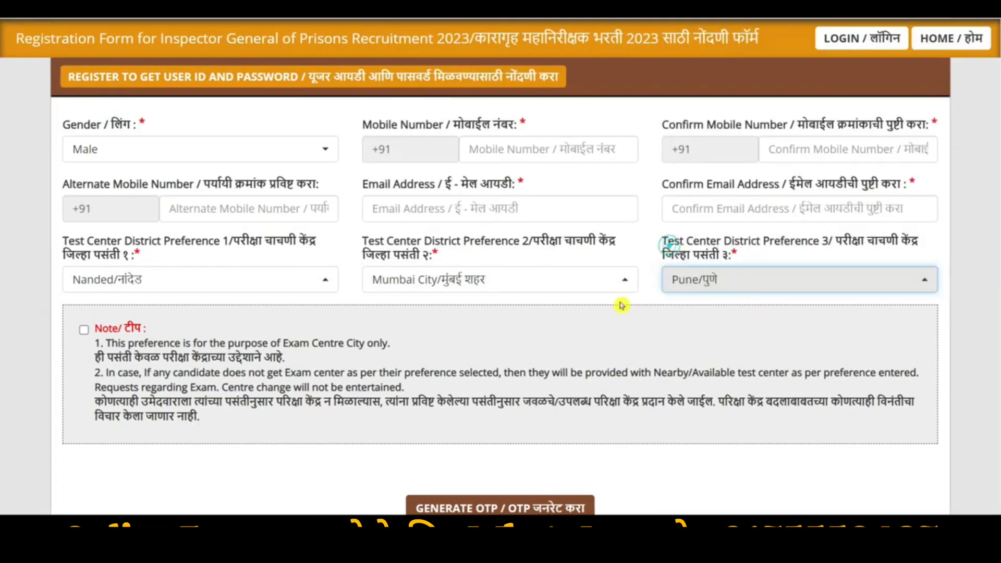
pyautogui.click(83, 328)
pyautogui.scroll(-5, 261, 313)
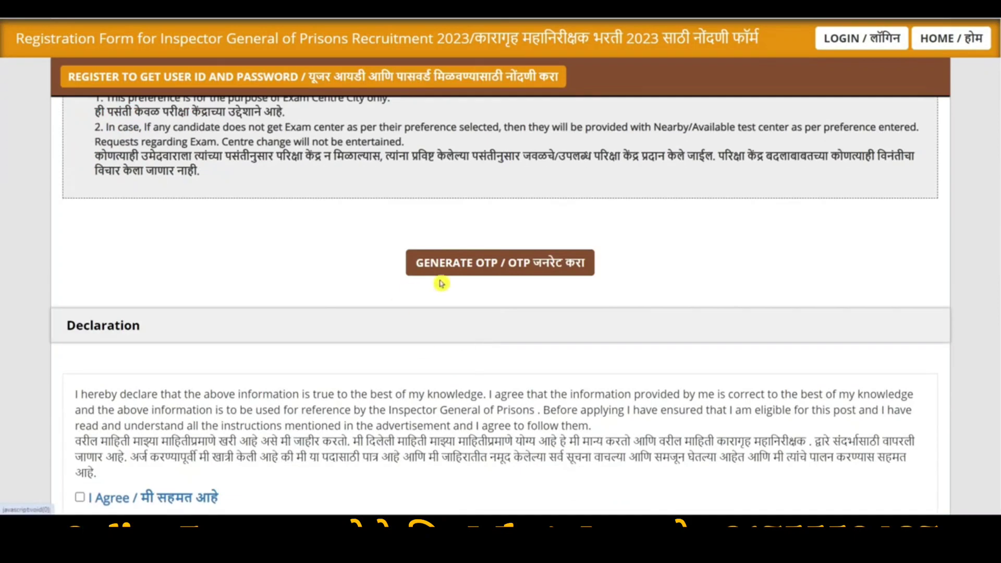
# Request the registration OTP and dismiss the missing mobile number alert
pyautogui.click(502, 274)
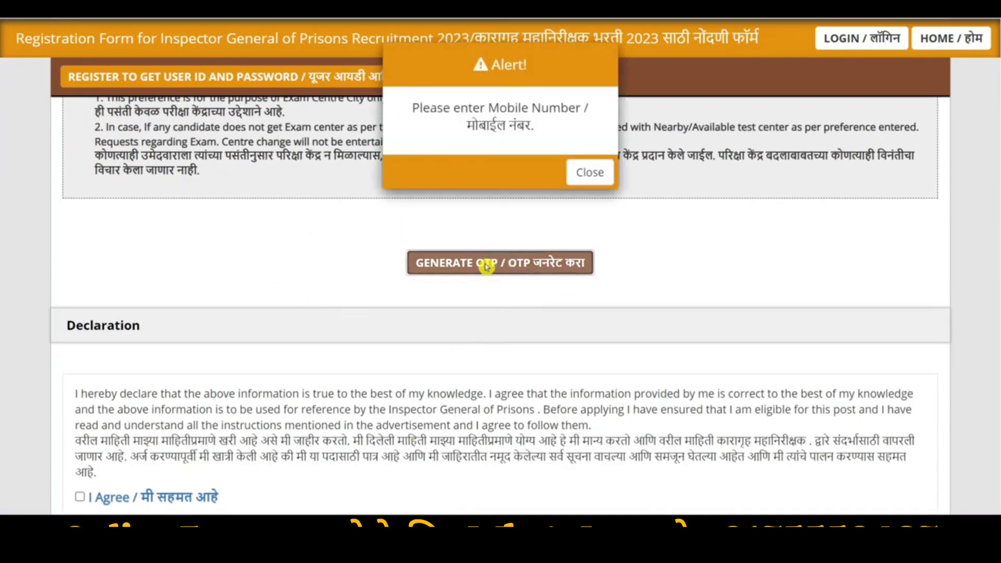
pyautogui.click(585, 177)
pyautogui.scroll(-8, 480, 214)
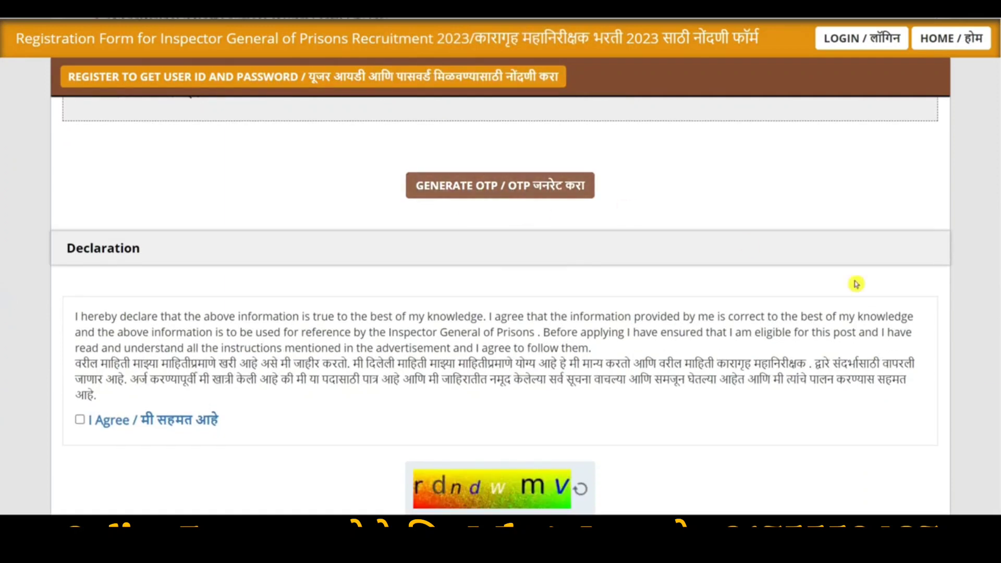
pyautogui.moveTo(999, 393); pyautogui.dragTo(1000, 381)
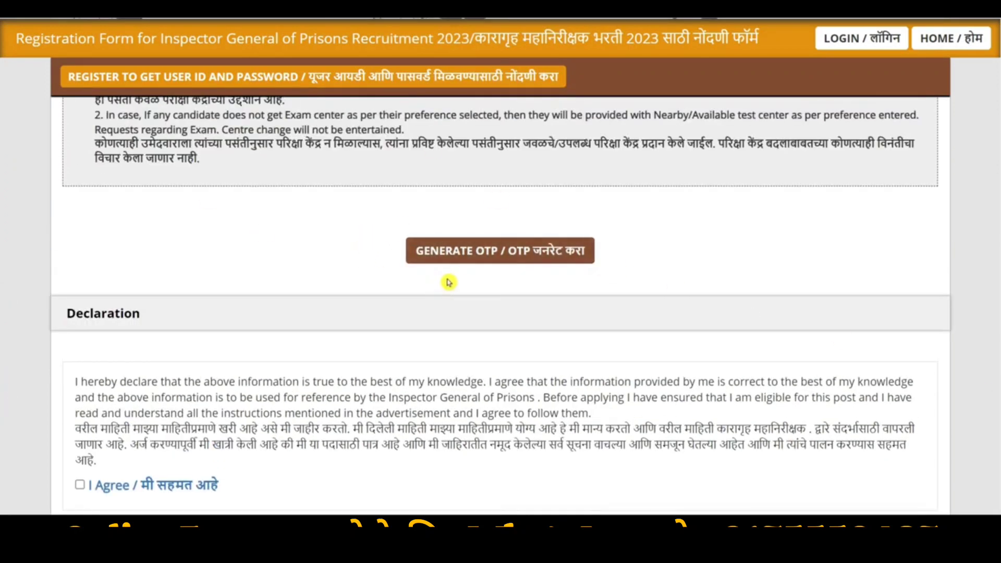
pyautogui.scroll(-4, 513, 270)
# Agree to the declaration, fill the captcha, and bring up the REVERIFY details table
pyautogui.click(80, 236)
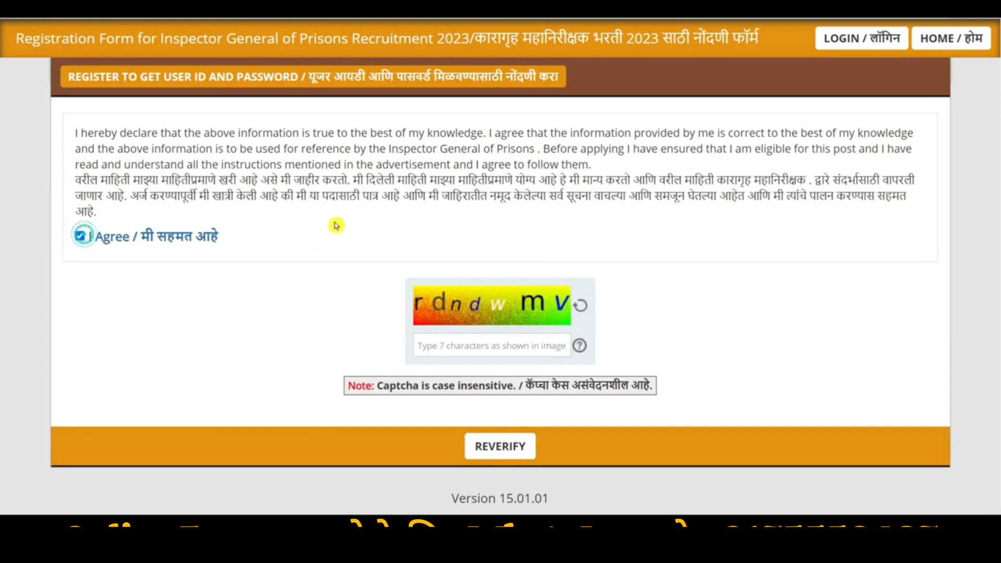
pyautogui.click(487, 349)
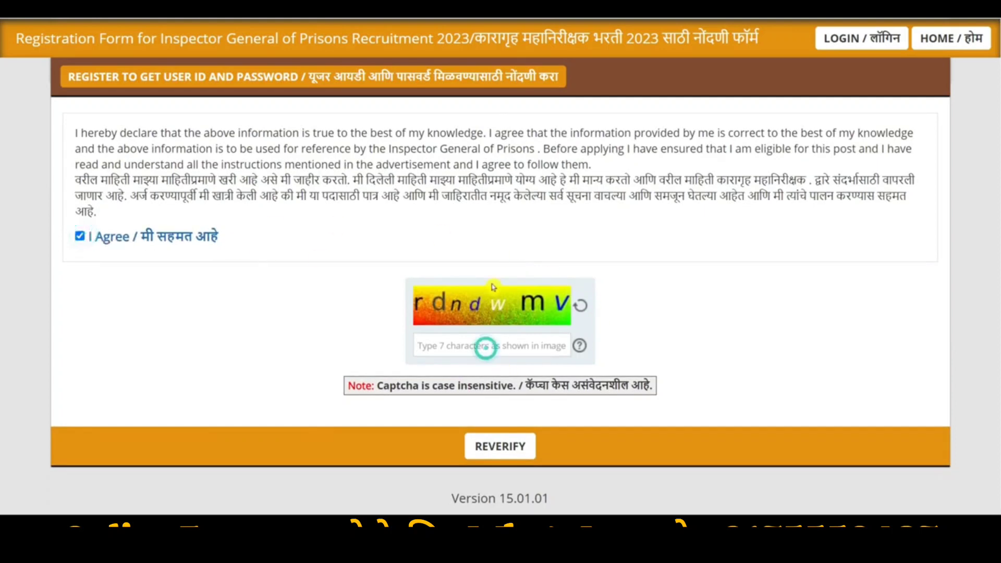
pyautogui.click(501, 446)
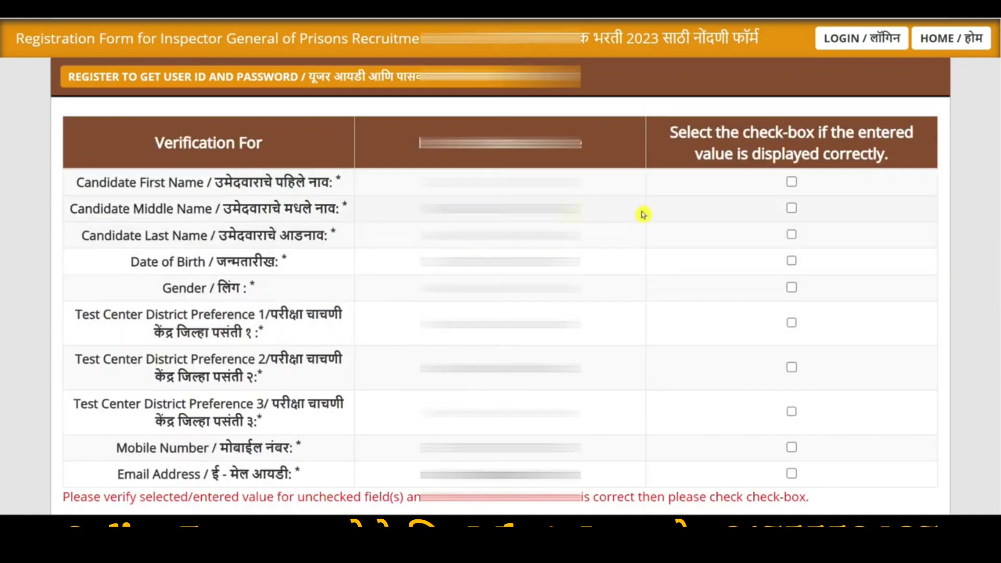
# Tick every verification box: names, date of birth, gender, district preferences, mobile and email
pyautogui.click(791, 181)
pyautogui.click(792, 207)
pyautogui.click(791, 234)
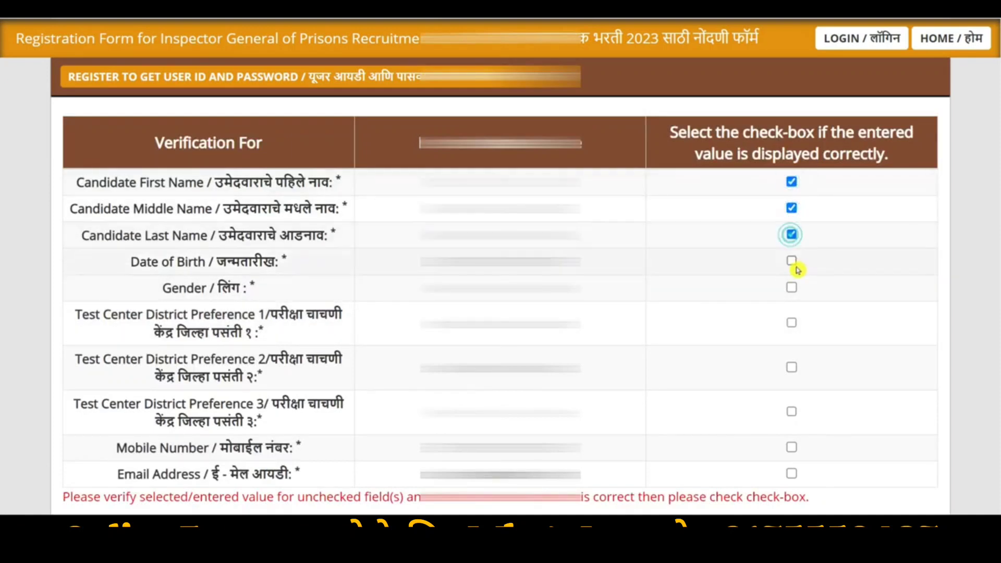
pyautogui.click(791, 261)
pyautogui.click(791, 323)
pyautogui.click(791, 287)
pyautogui.click(792, 367)
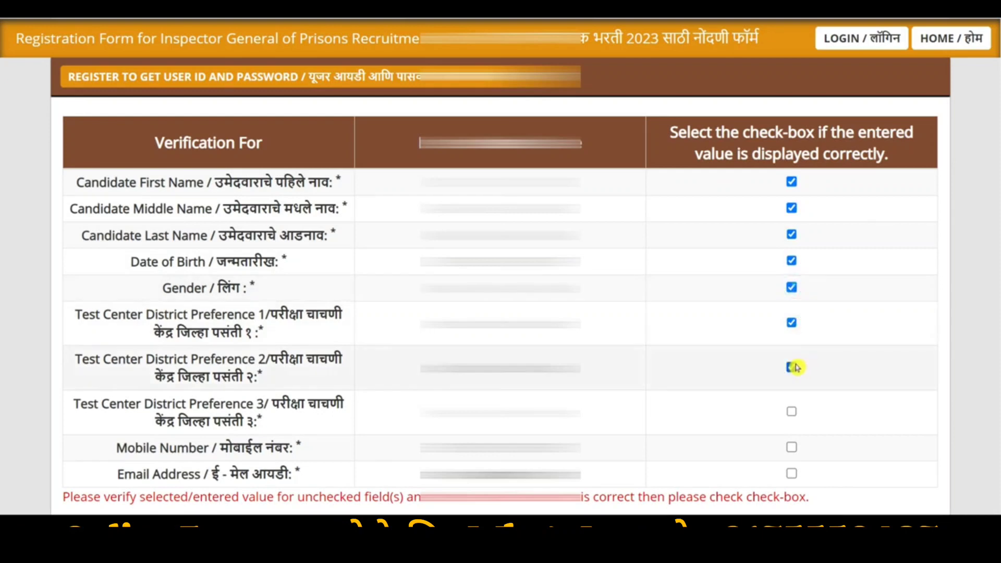
pyautogui.click(792, 412)
pyautogui.click(791, 447)
pyautogui.click(791, 474)
pyautogui.scroll(-2, 813, 438)
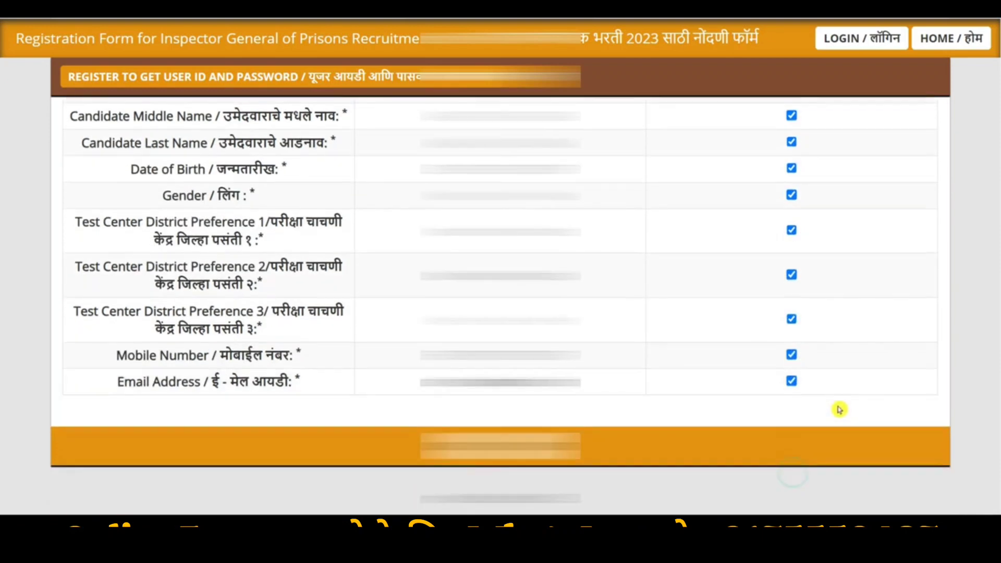
# Submit and confirm the registration, dismiss the success message, and go to Post Selection
pyautogui.click(501, 446)
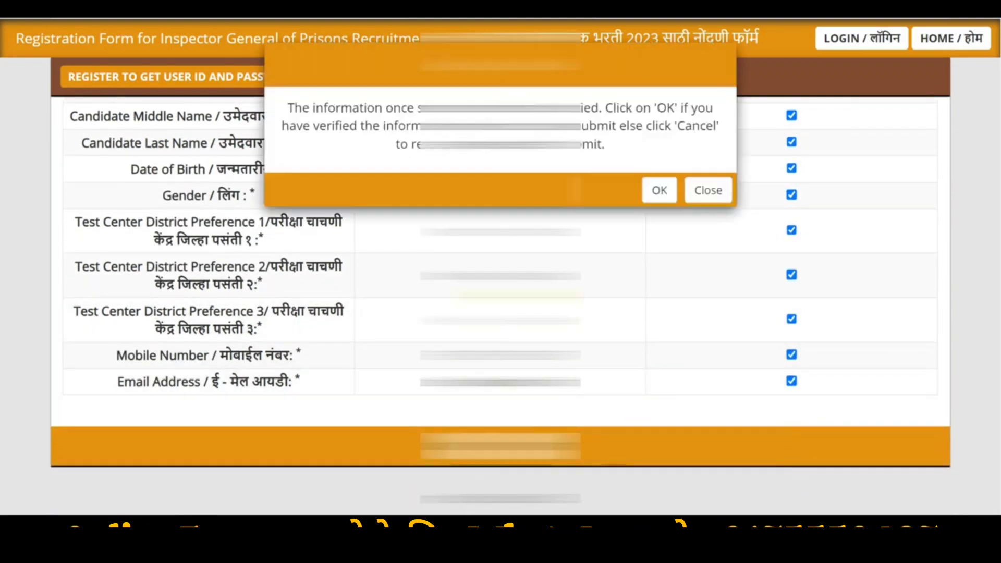
pyautogui.click(663, 196)
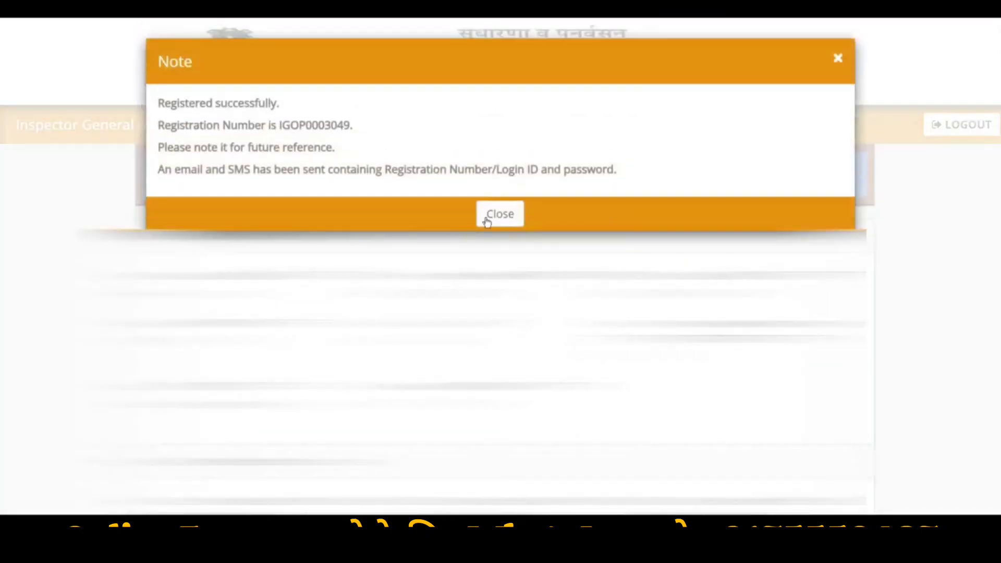
pyautogui.click(498, 215)
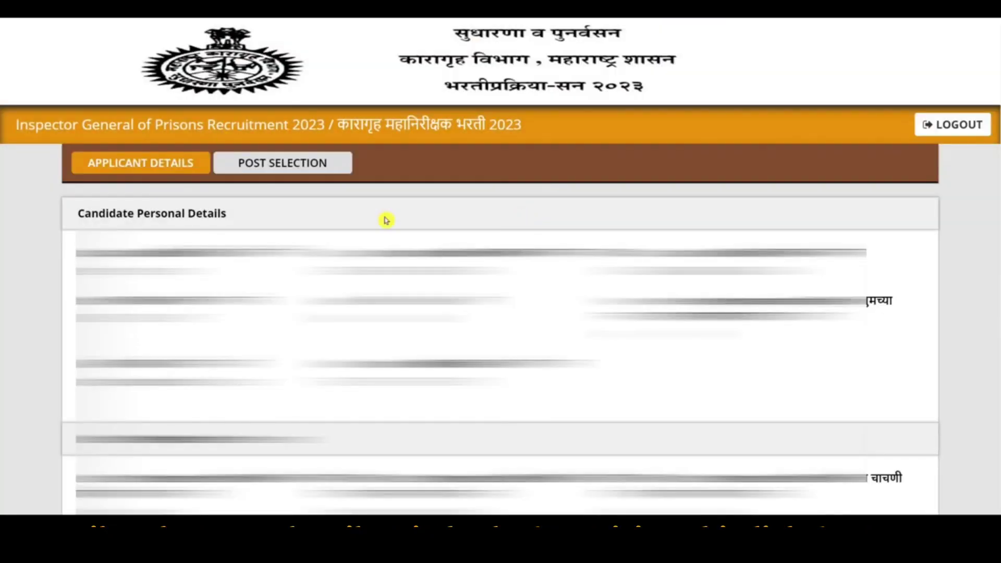
pyautogui.click(297, 168)
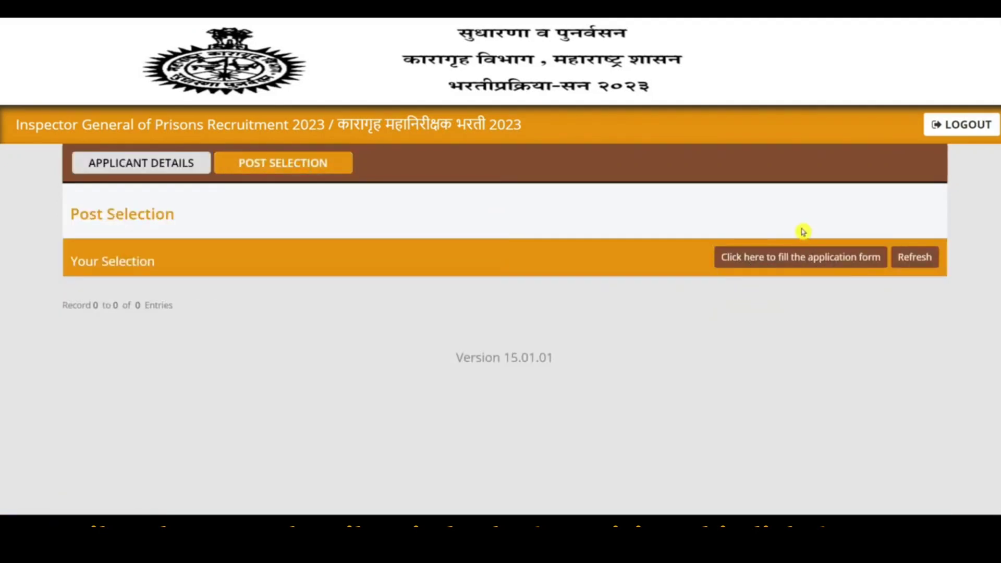
# Start the application form and scroll to its Personal Details section
pyautogui.click(799, 257)
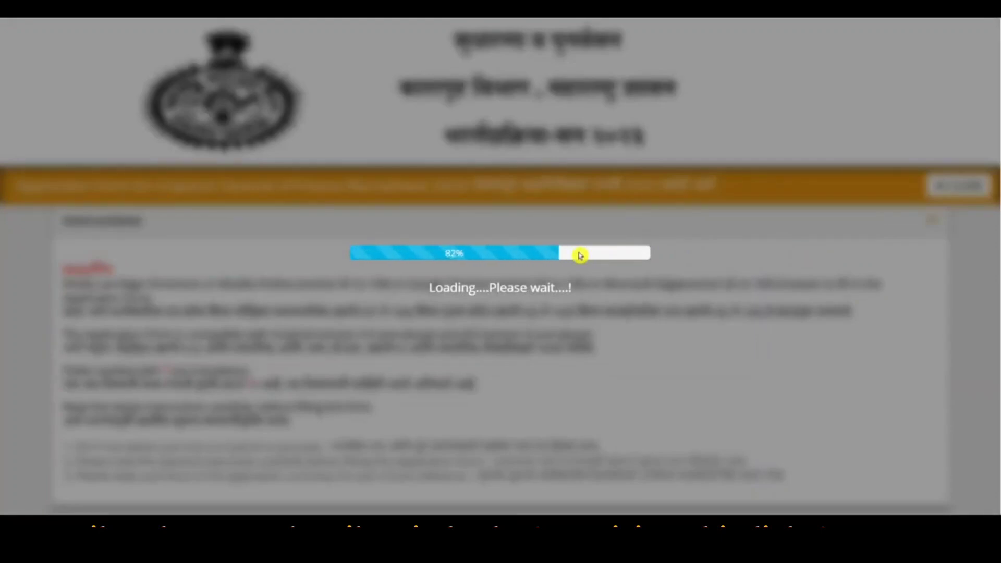
pyautogui.scroll(-5, 648, 262)
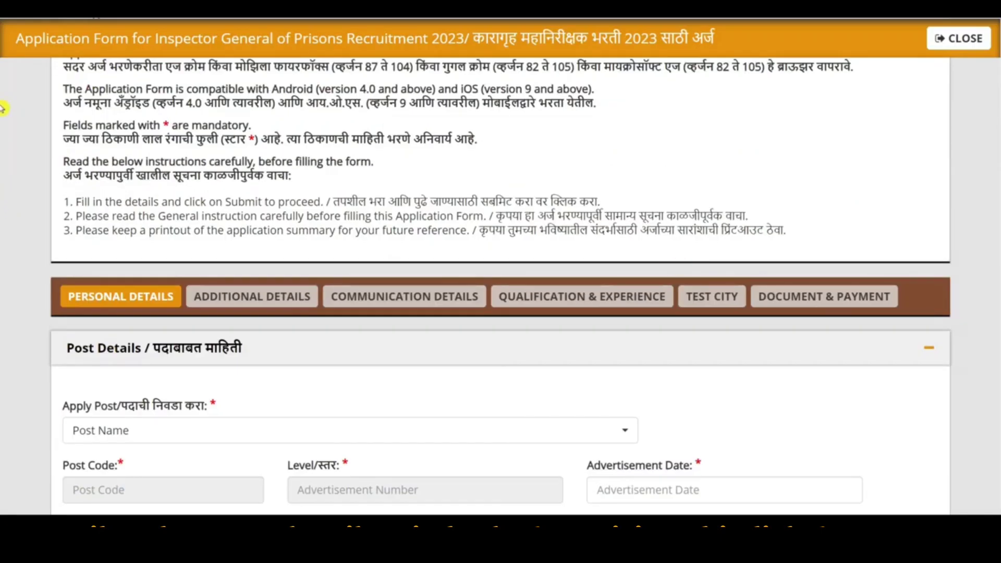
pyautogui.scroll(-5, 976, 134)
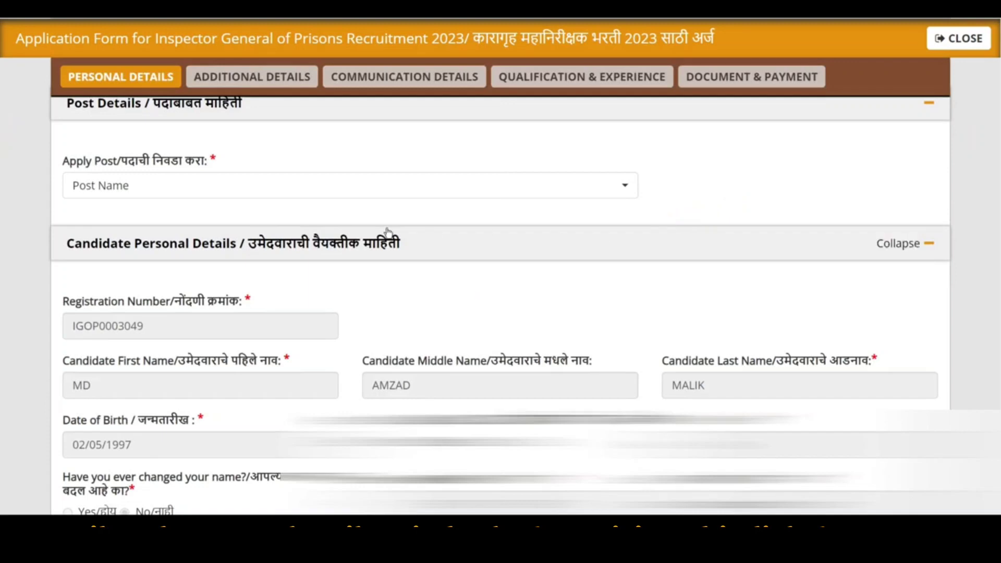
# Choose Clerk / लिपिक from the Apply Post dropdown
pyautogui.scroll(1, 989, 172)
pyautogui.click(224, 214)
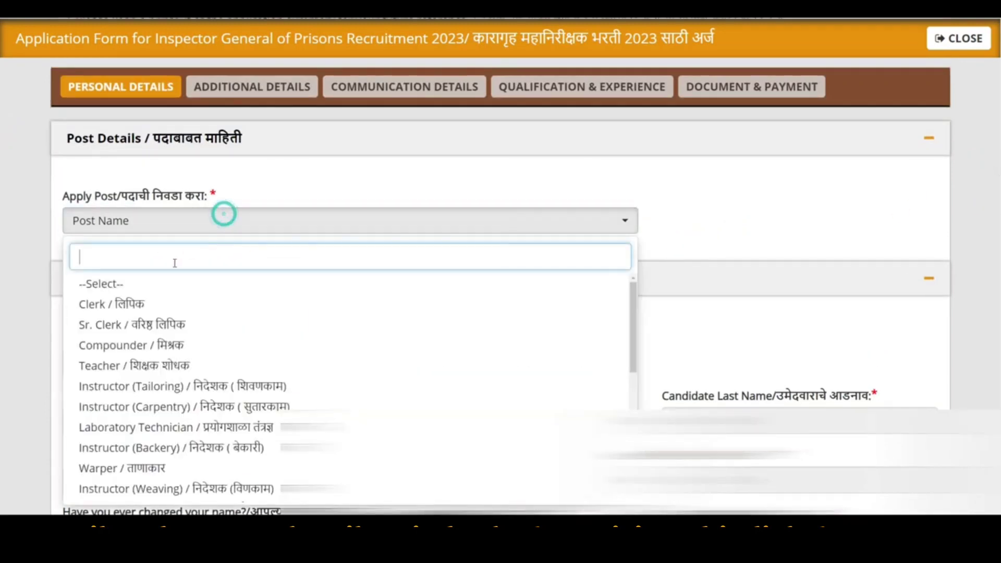
pyautogui.click(119, 304)
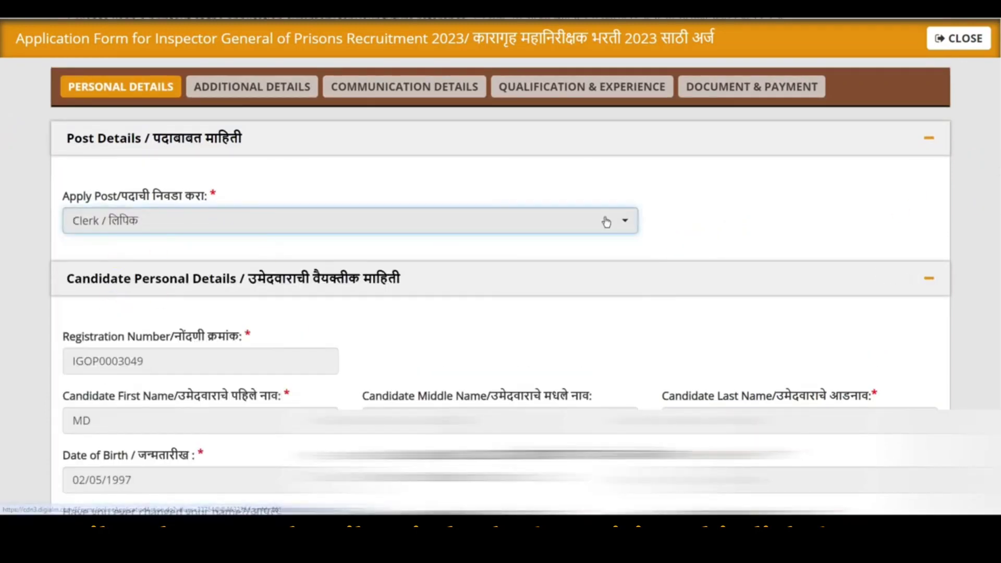
pyautogui.click(376, 230)
pyautogui.scroll(-5, 188, 417)
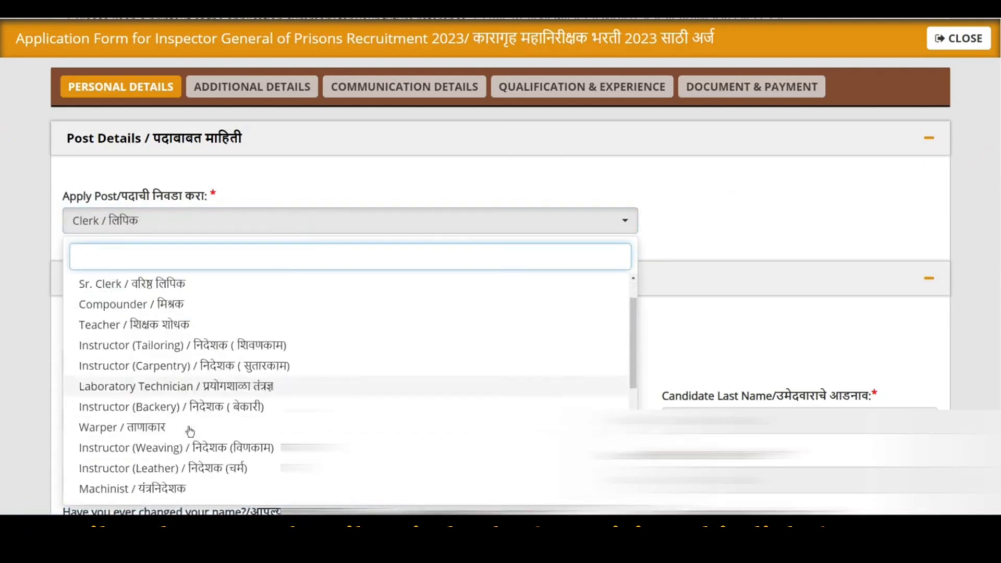
pyautogui.scroll(5, 168, 425)
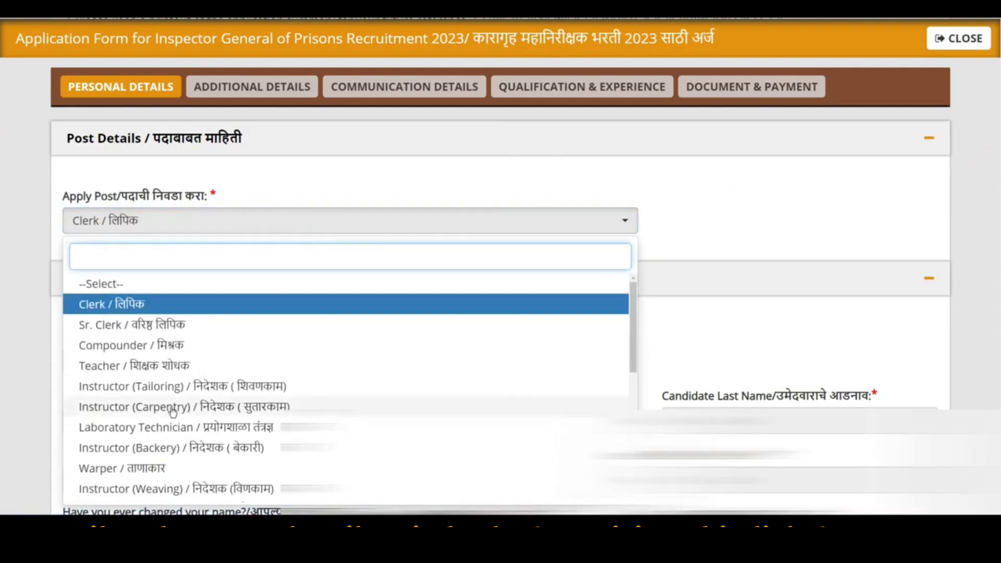
pyautogui.click(122, 301)
pyautogui.scroll(-10, 3, 175)
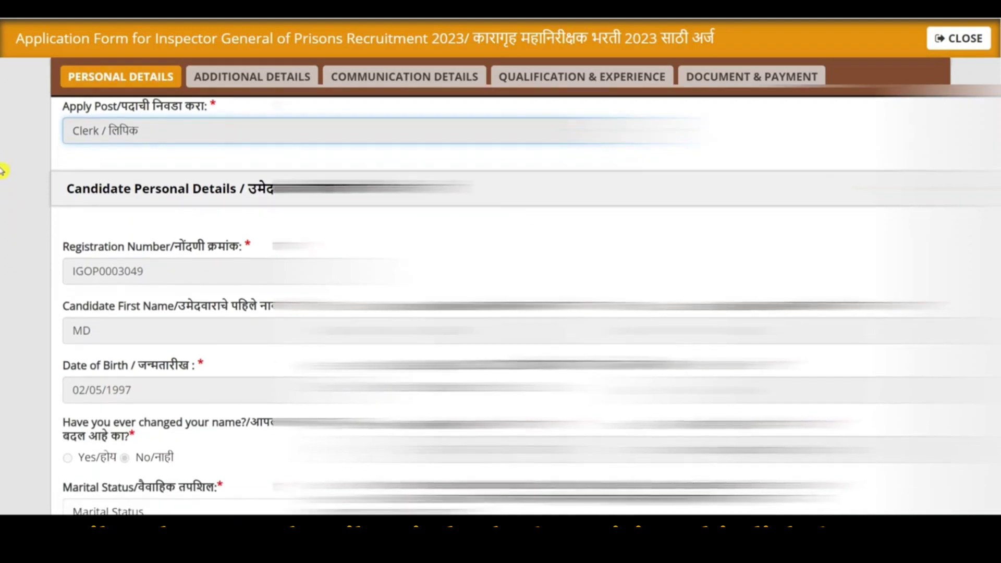
pyautogui.scroll(-1, 3, 229)
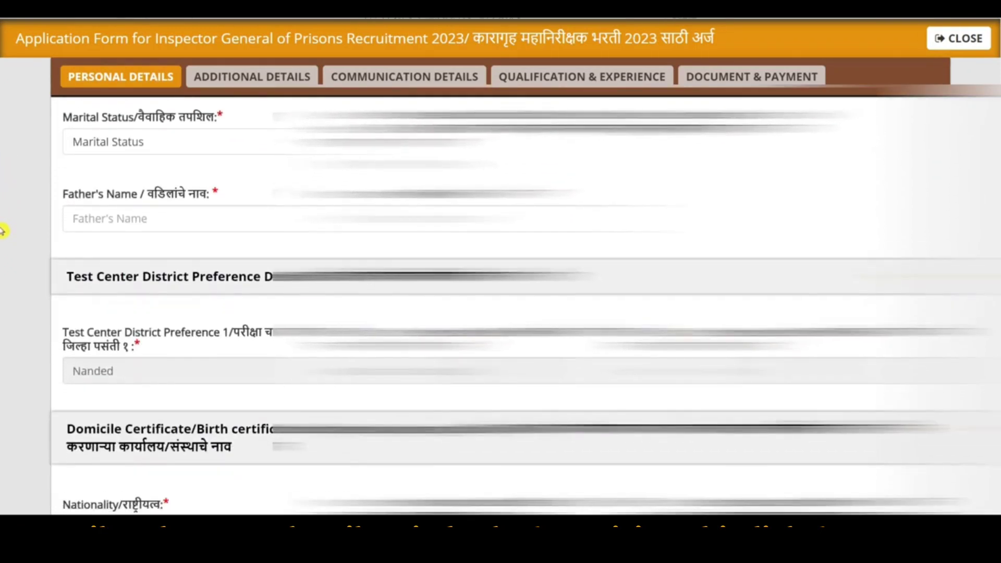
# Choose Unmarried from the Marital Status dropdown
pyautogui.click(141, 142)
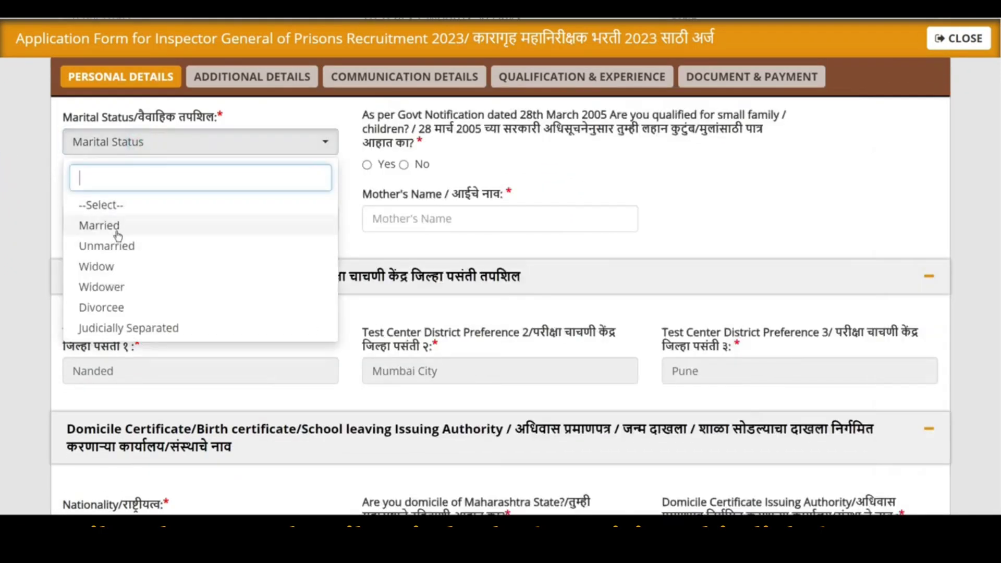
pyautogui.click(119, 247)
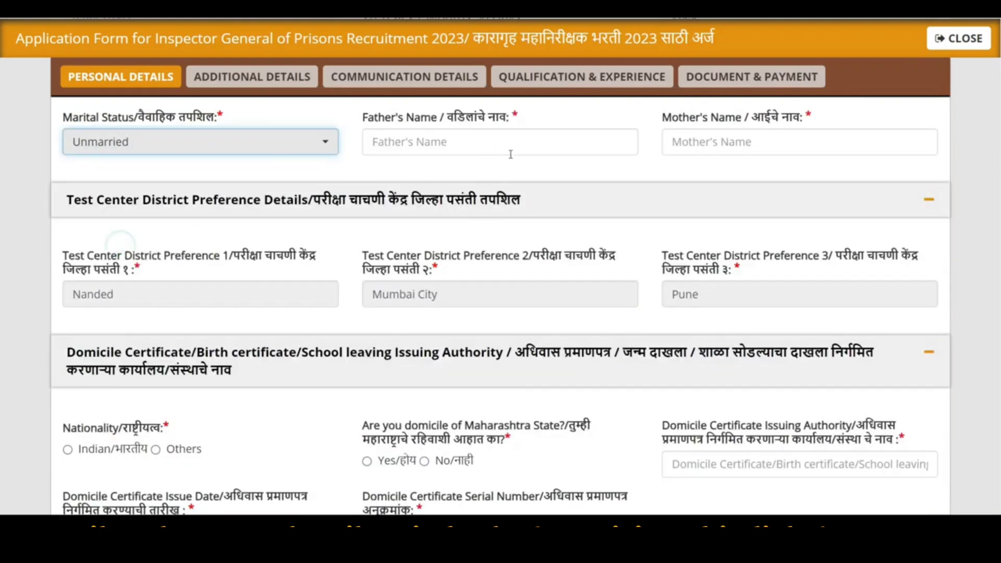
pyautogui.click(387, 115)
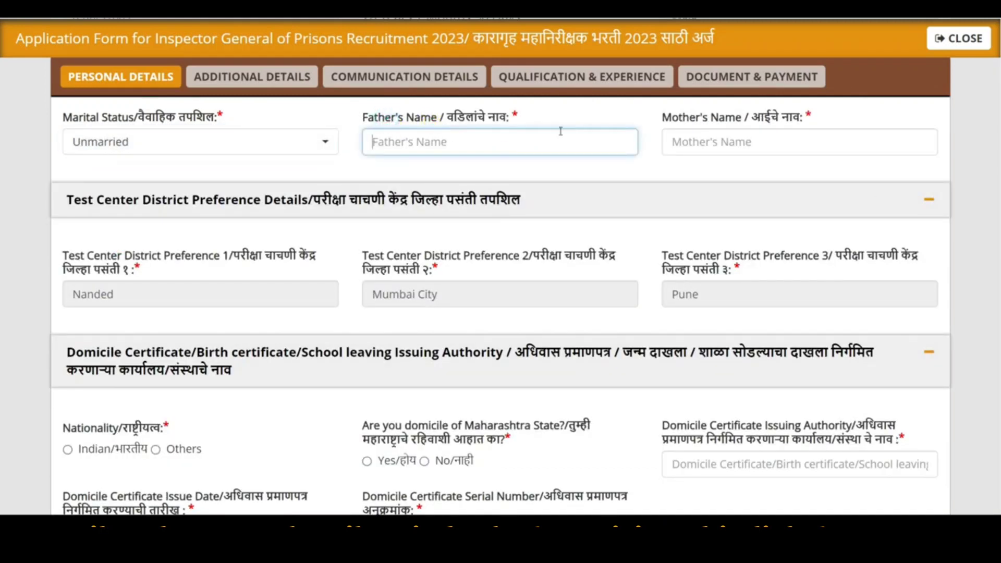
pyautogui.scroll(-1, 568, 183)
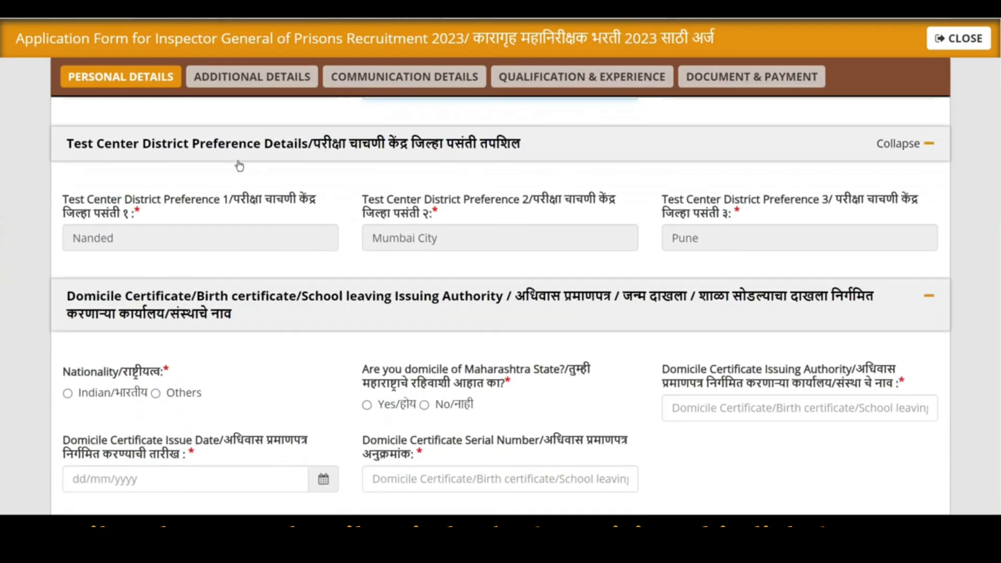
pyautogui.scroll(-3, 3, 252)
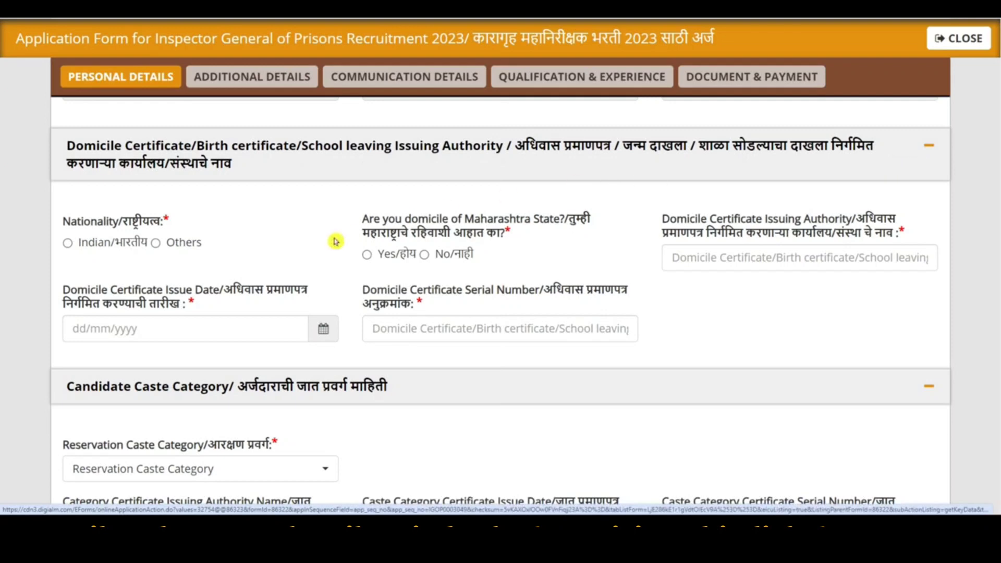
# Set nationality to Indian, Maharashtra domicile to Yes, and issuing authority to TEHSEELDAR
pyautogui.click(68, 240)
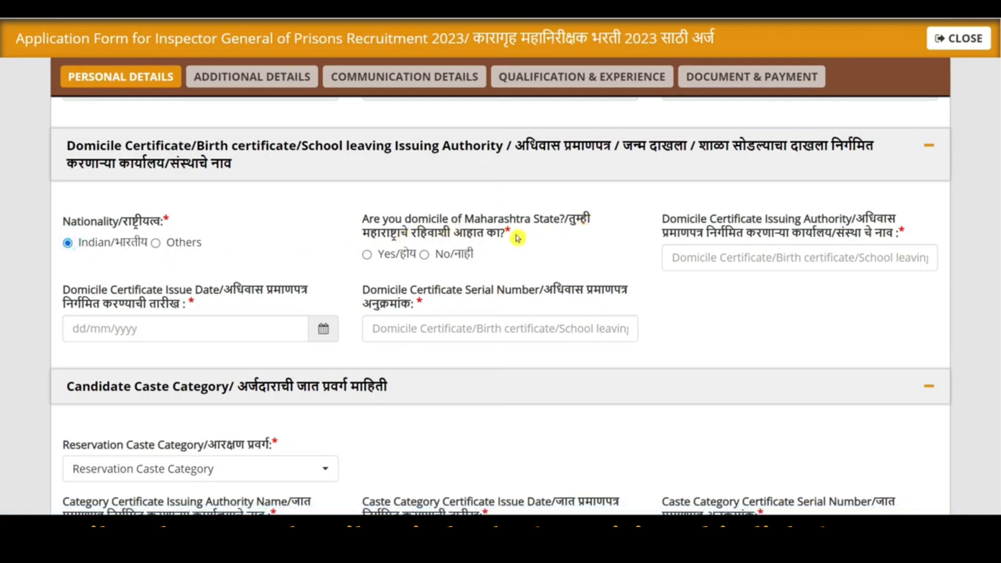
pyautogui.click(367, 254)
pyautogui.moveTo(674, 219); pyautogui.dragTo(797, 219)
pyautogui.click(795, 252)
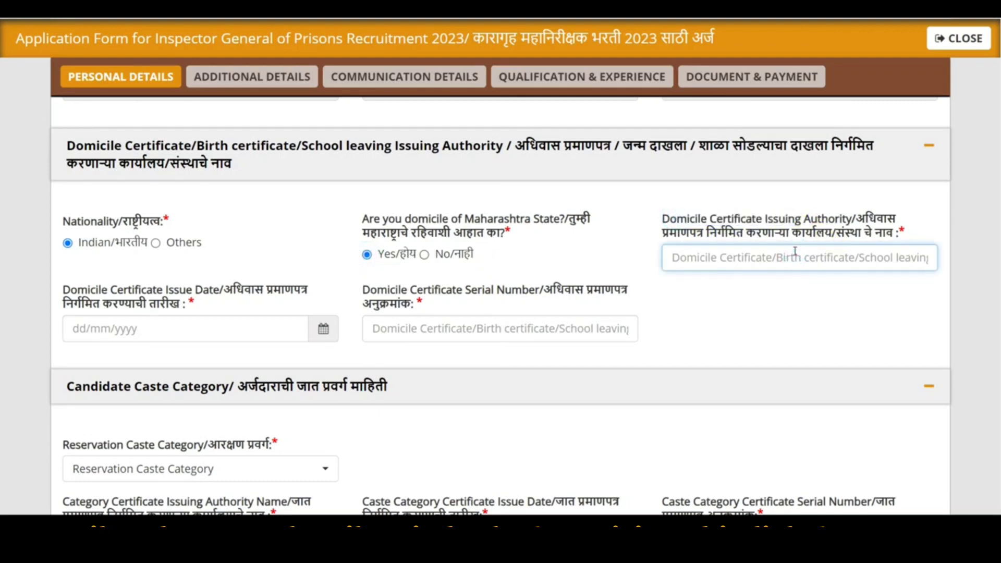
pyautogui.write('Te')
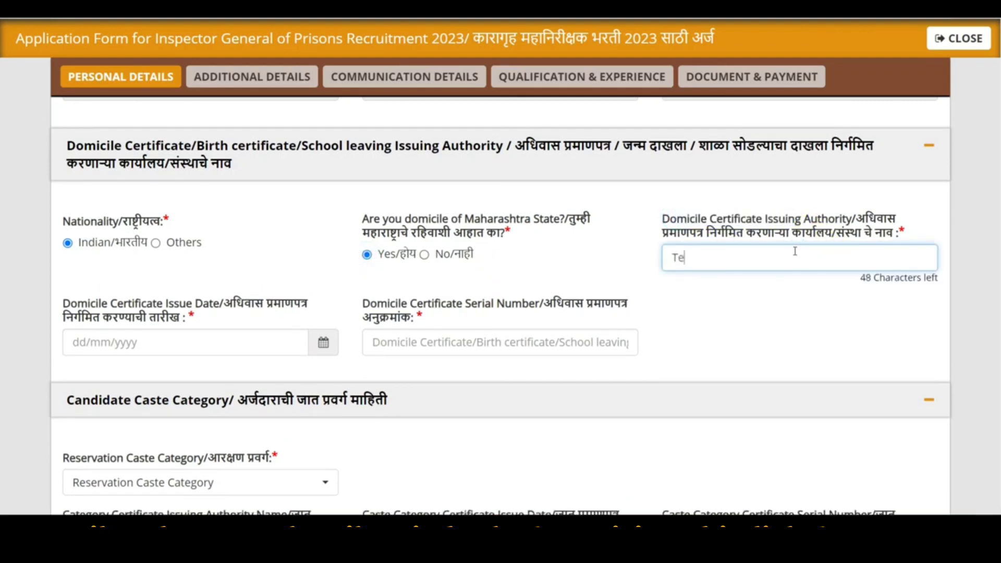
pyautogui.write('seeldar')
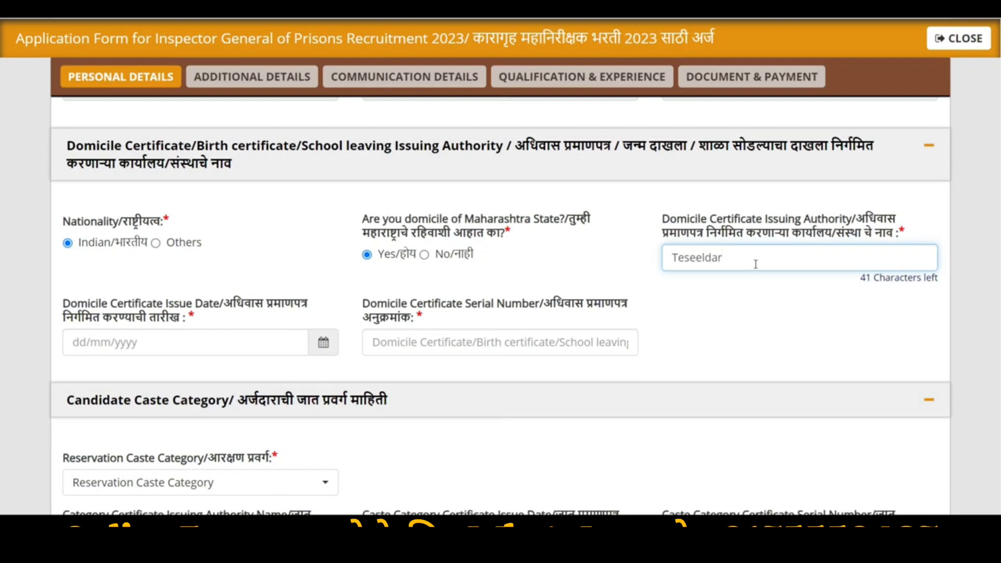
pyautogui.write('h')
# Set the domicile issue date to 19/12/2023 and enter the certificate serial number
pyautogui.click(327, 351)
pyautogui.click(329, 339)
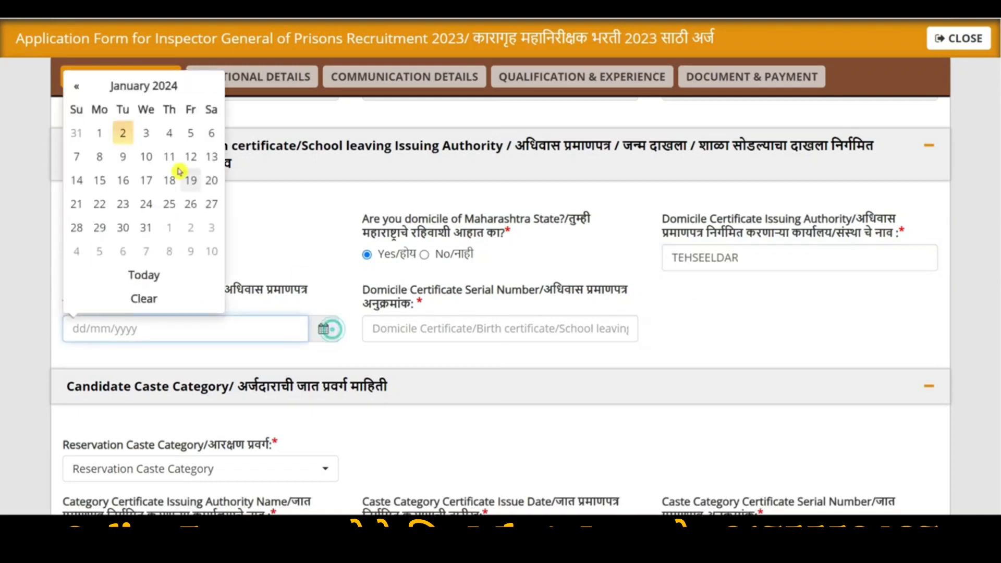
pyautogui.click(78, 87)
pyautogui.click(123, 204)
pyautogui.click(425, 330)
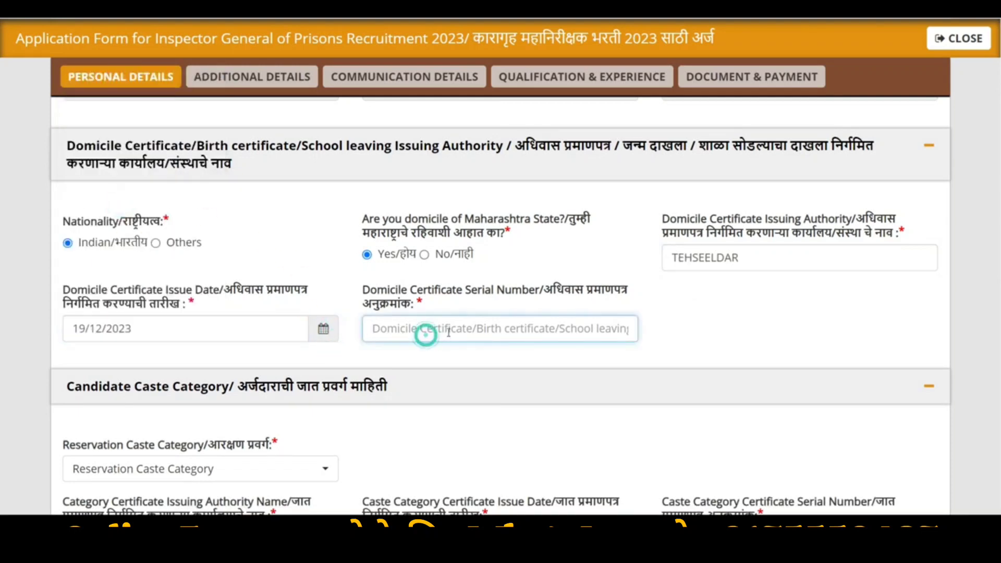
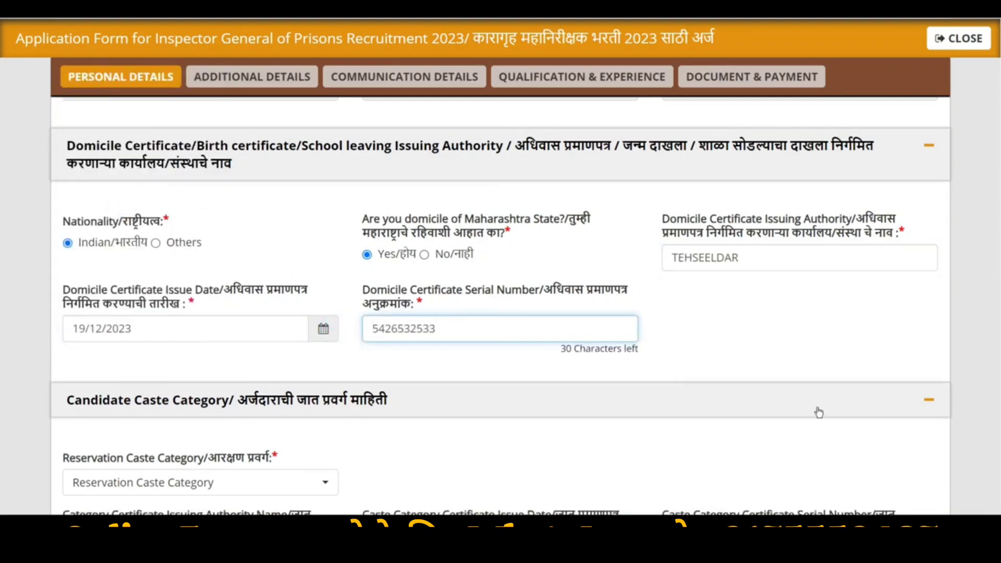
pyautogui.scroll(-5, 818, 413)
# Try SC, NT-C and OPEN as the reservation caste category, ending on SC
pyautogui.click(183, 244)
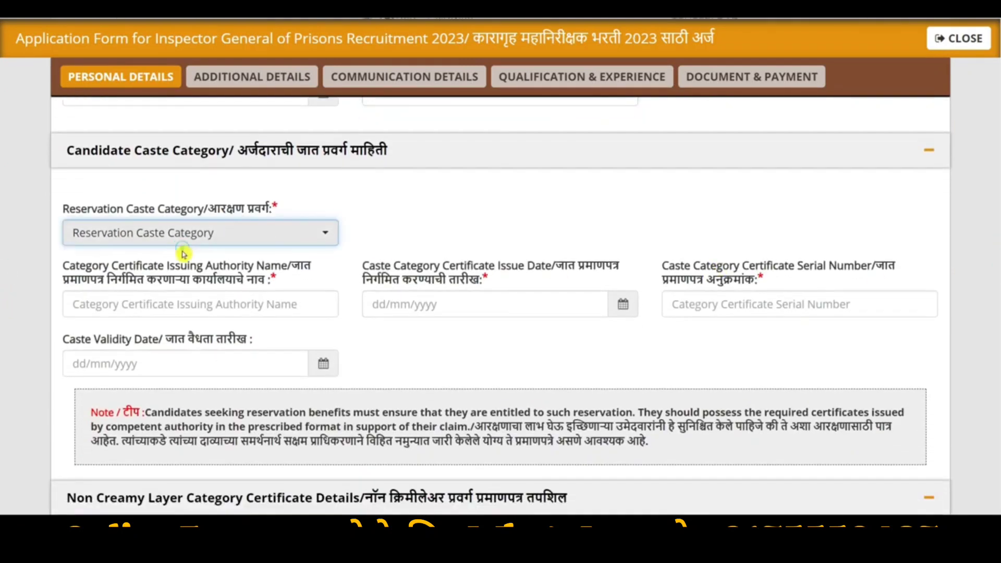
pyautogui.click(146, 237)
pyautogui.click(101, 317)
pyautogui.click(126, 229)
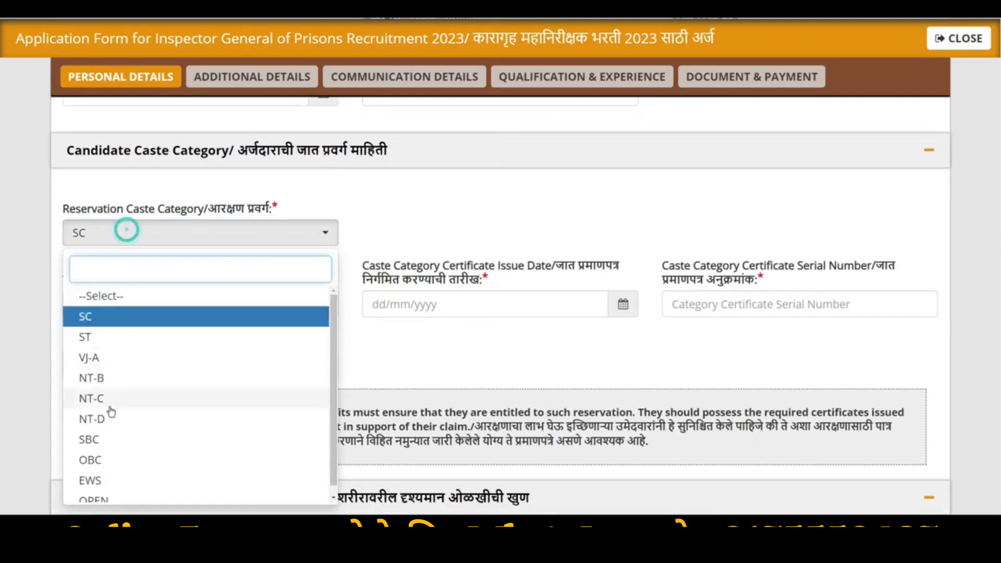
pyautogui.click(111, 406)
pyautogui.click(117, 229)
pyautogui.click(107, 495)
pyautogui.click(166, 237)
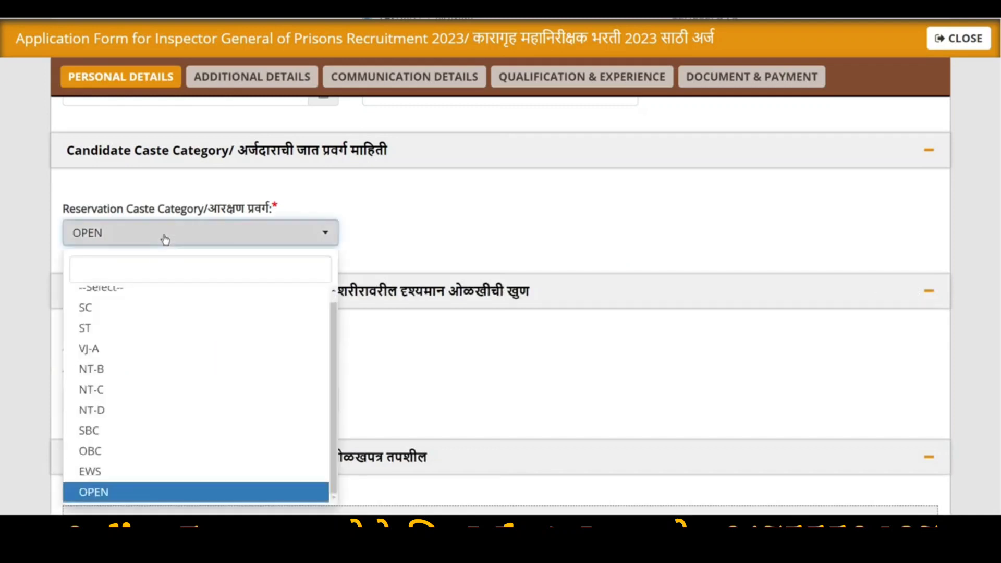
pyautogui.click(116, 312)
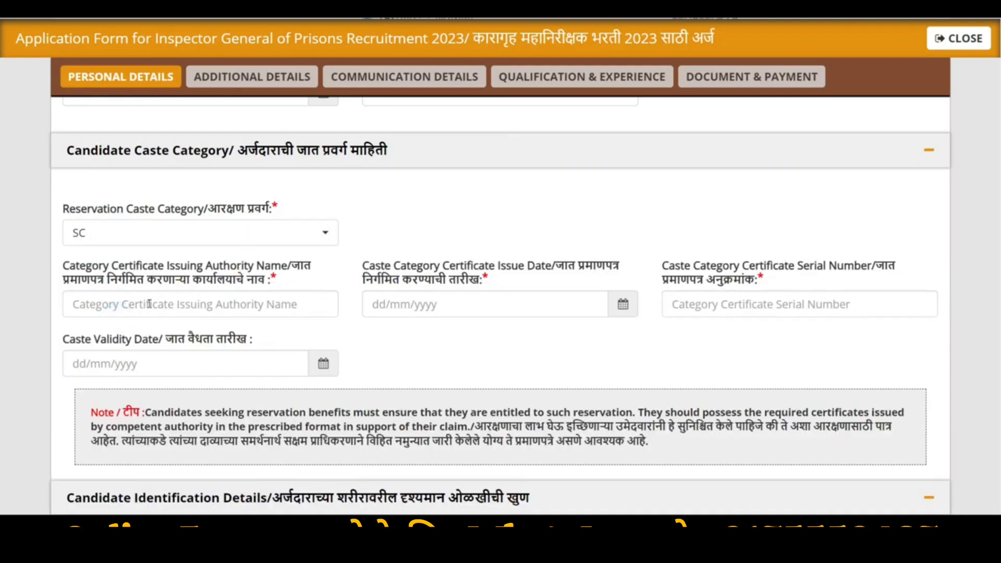
# Check the SC caste certificate fields, then set the category back to OPEN
pyautogui.click(166, 305)
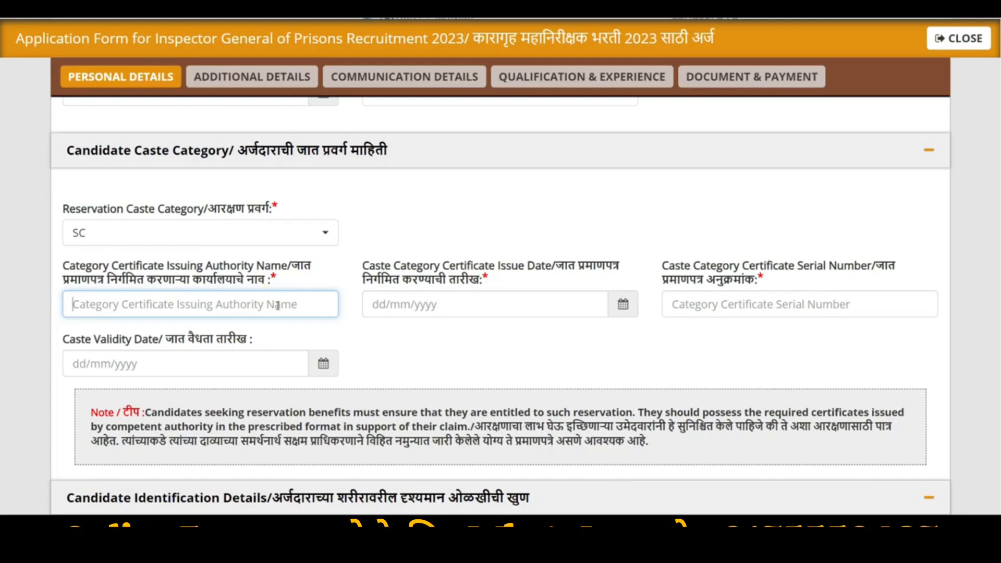
pyautogui.click(461, 309)
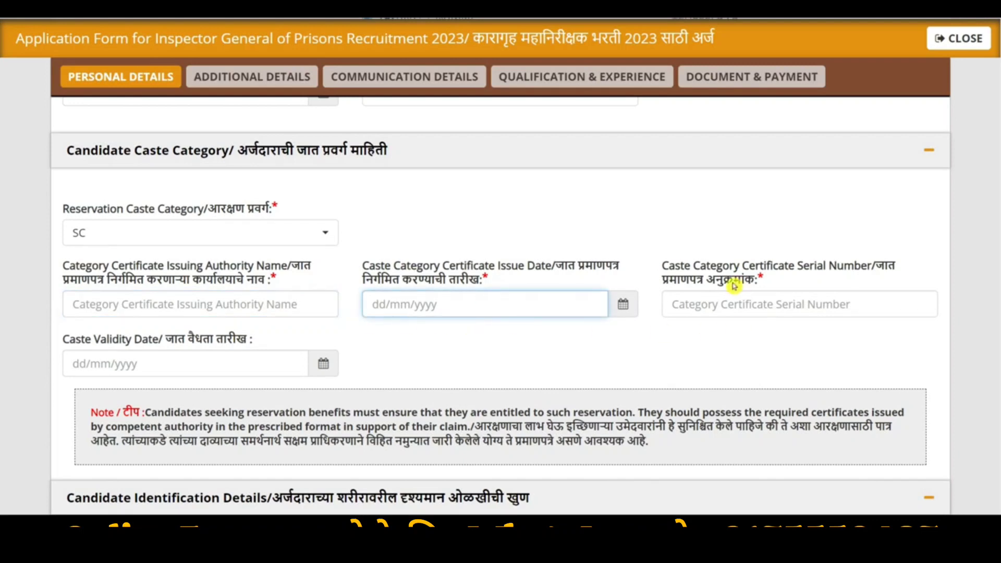
pyautogui.moveTo(740, 263); pyautogui.dragTo(799, 286)
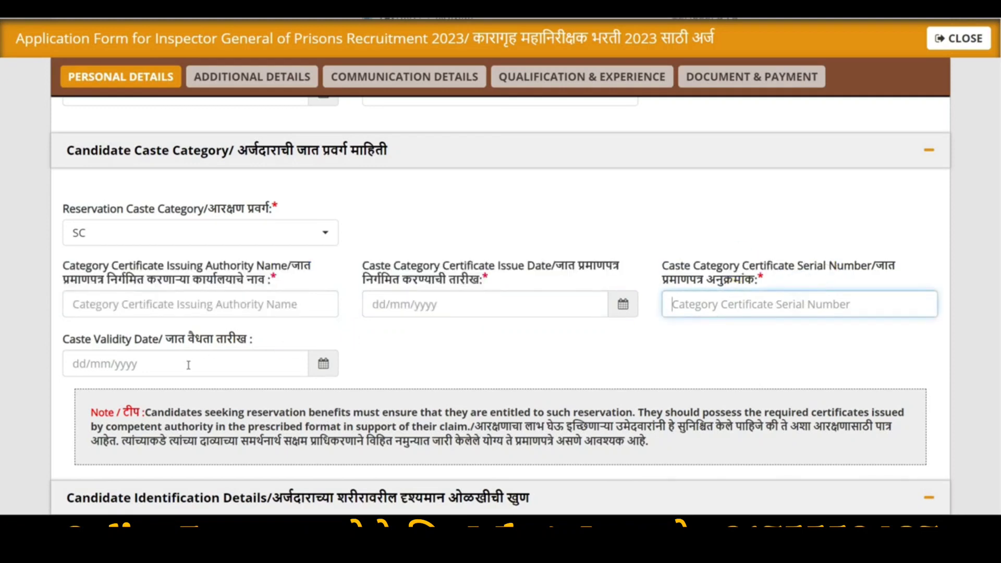
pyautogui.moveTo(99, 343); pyautogui.dragTo(133, 347)
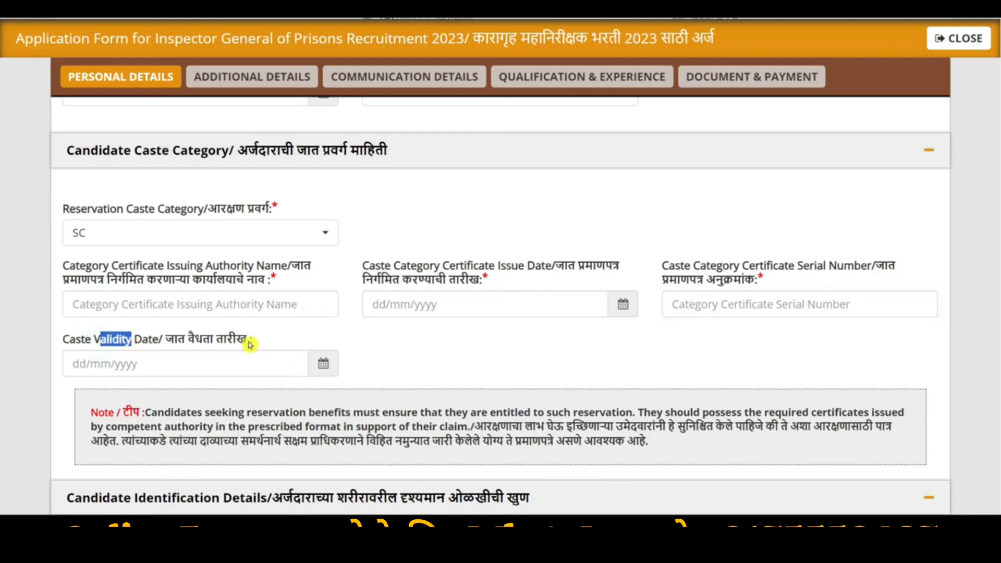
pyautogui.click(149, 233)
pyautogui.click(113, 499)
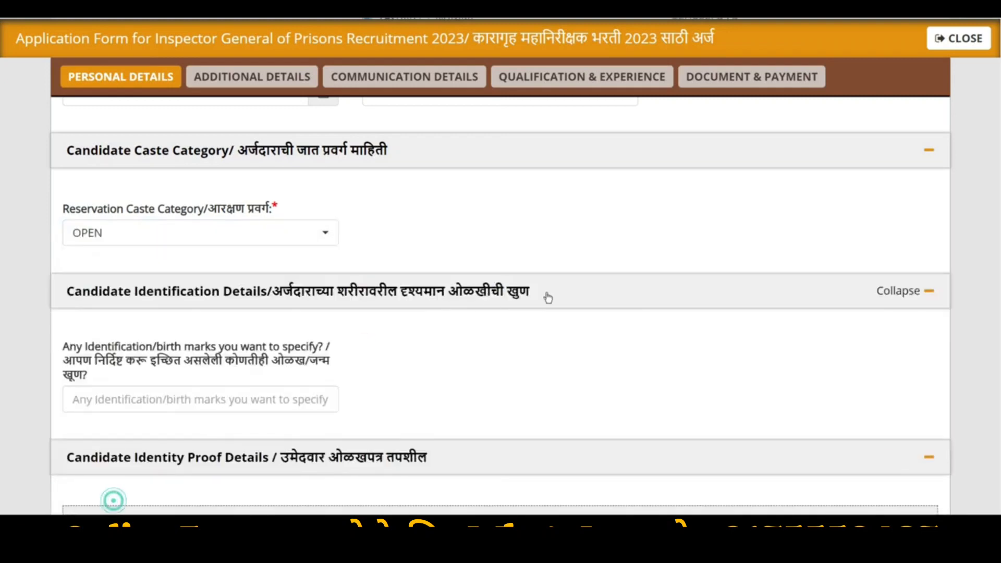
# Enter 'Mole On My Chick' as the identification/birth mark
pyautogui.scroll(-2, 6, 319)
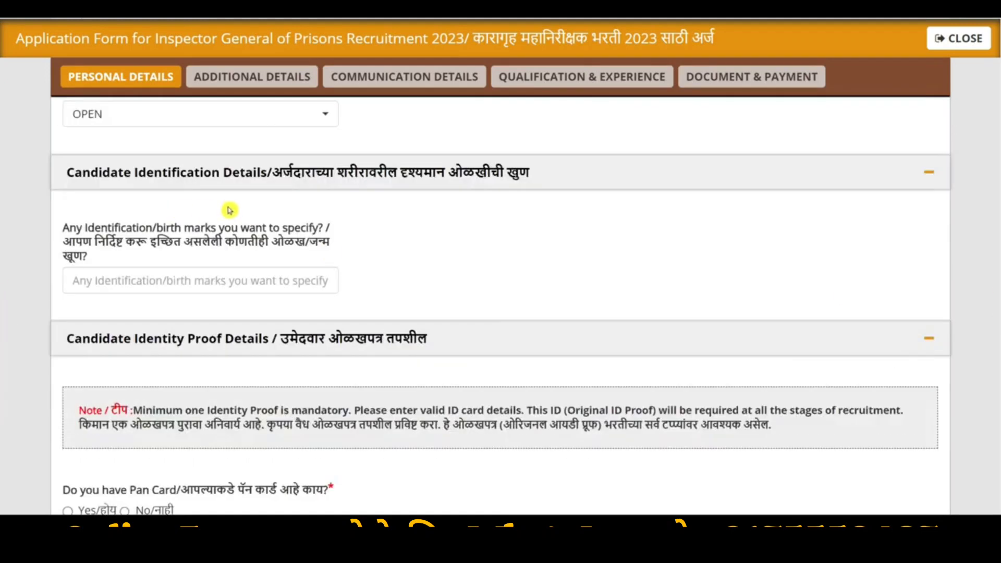
pyautogui.click(155, 279)
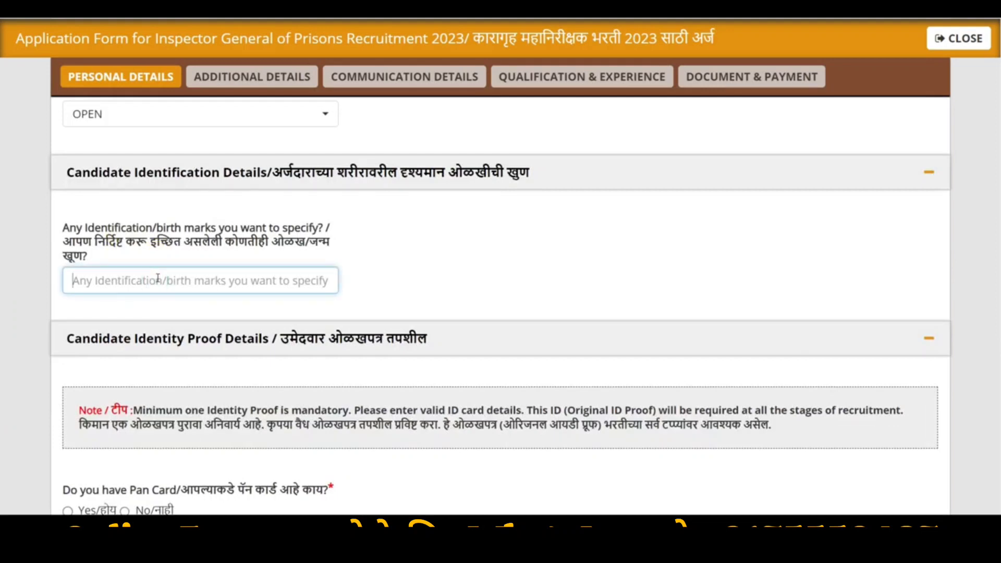
pyautogui.write('Mole On My Chick')
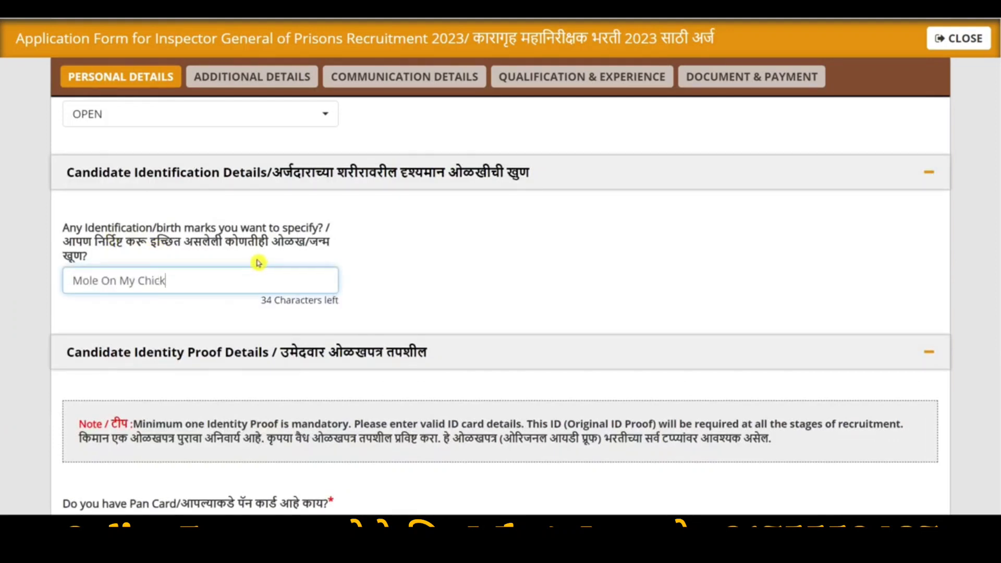
pyautogui.scroll(-5, 258, 262)
pyautogui.scroll(2, 572, 268)
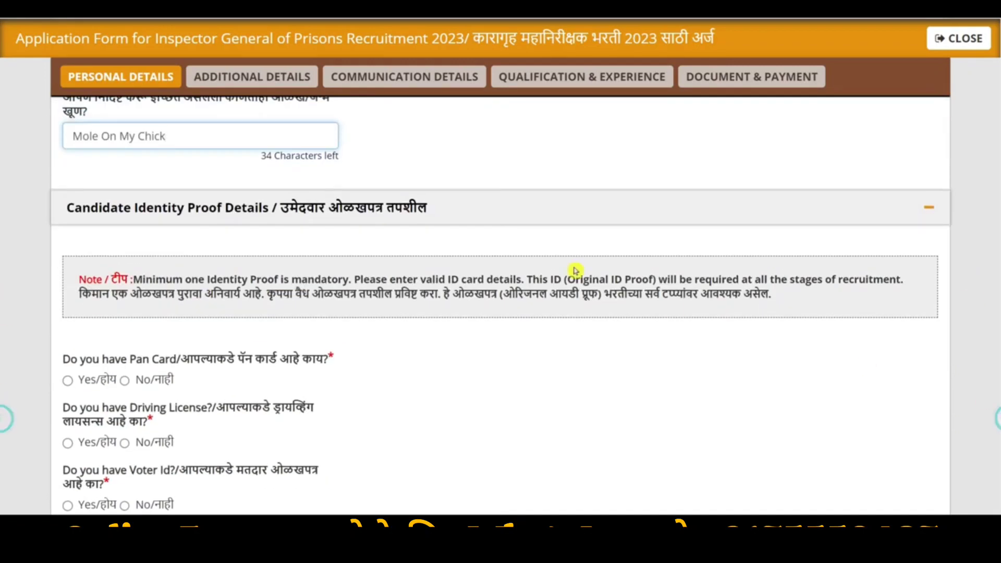
# Answer Yes to having a PAN card
pyautogui.scroll(-3, 211, 283)
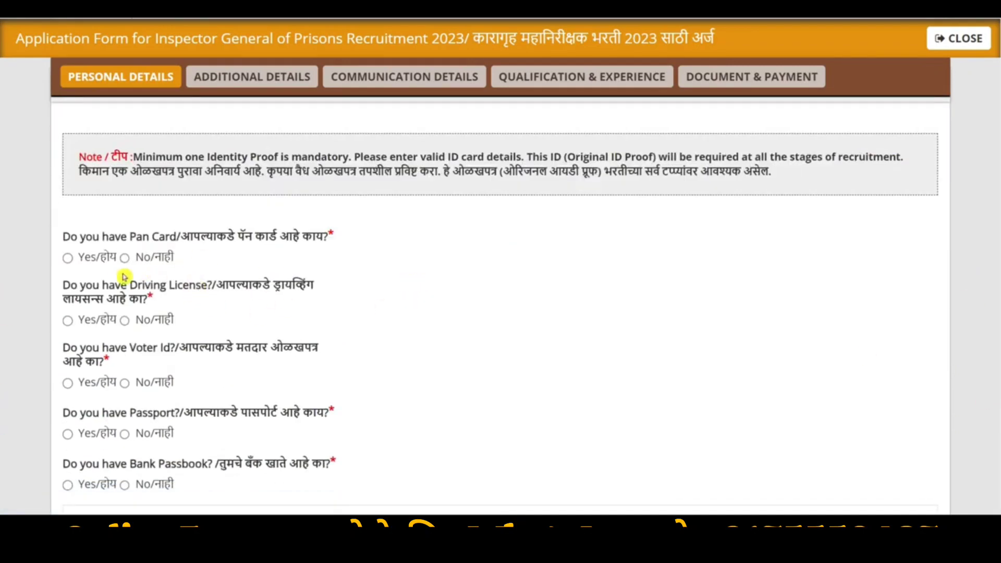
pyautogui.scroll(-1, 72, 261)
pyautogui.click(67, 244)
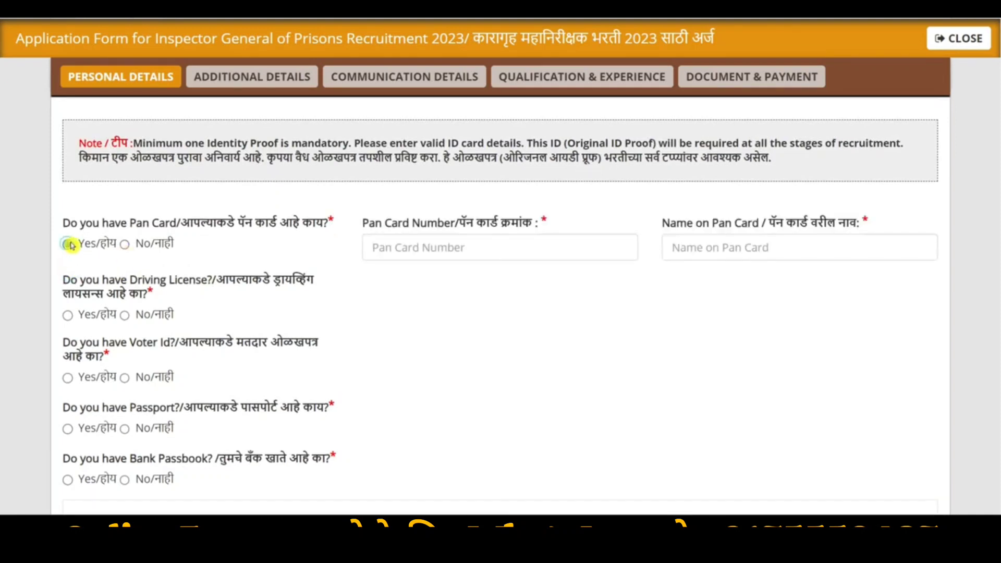
pyautogui.click(442, 247)
pyautogui.moveTo(703, 224); pyautogui.dragTo(817, 224)
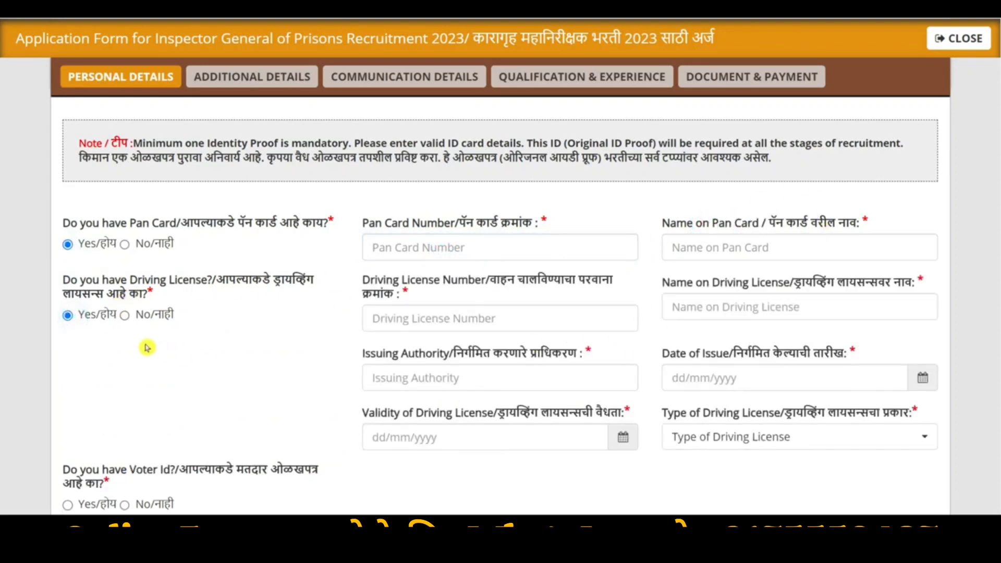
# Answer No for driving license, voter ID, passport and bank passbook
pyautogui.click(124, 315)
pyautogui.scroll(-2, 124, 232)
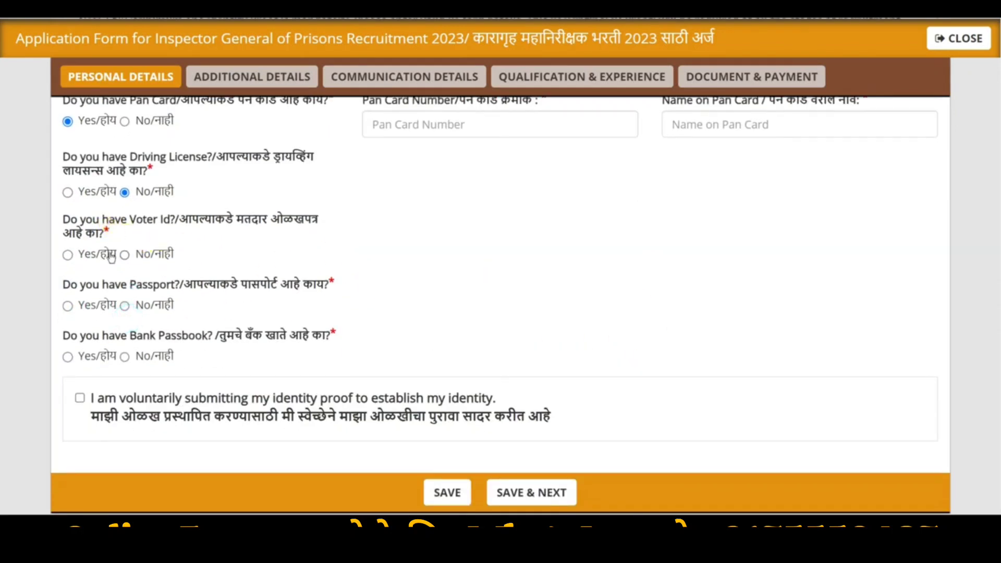
pyautogui.click(67, 255)
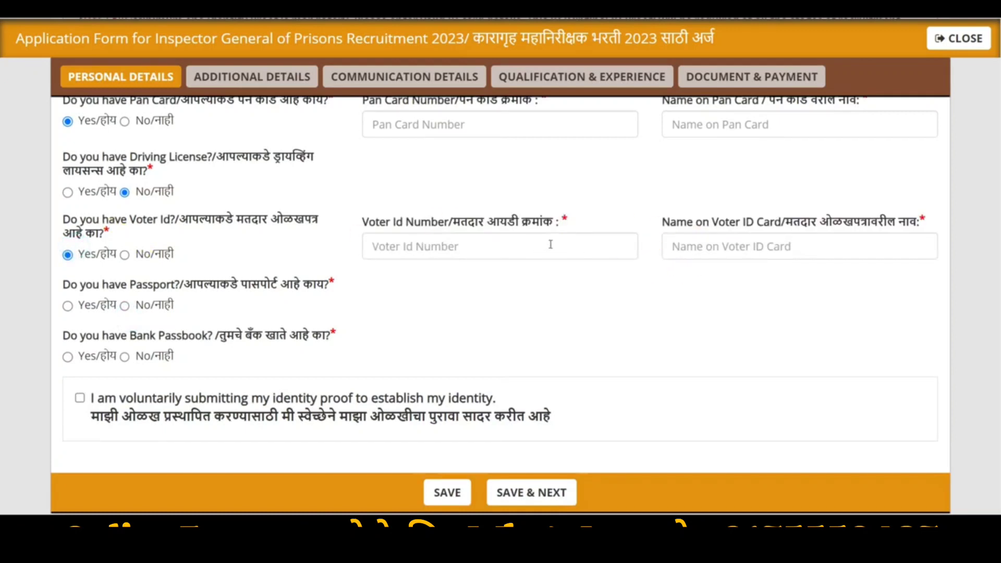
pyautogui.click(124, 255)
pyautogui.click(67, 306)
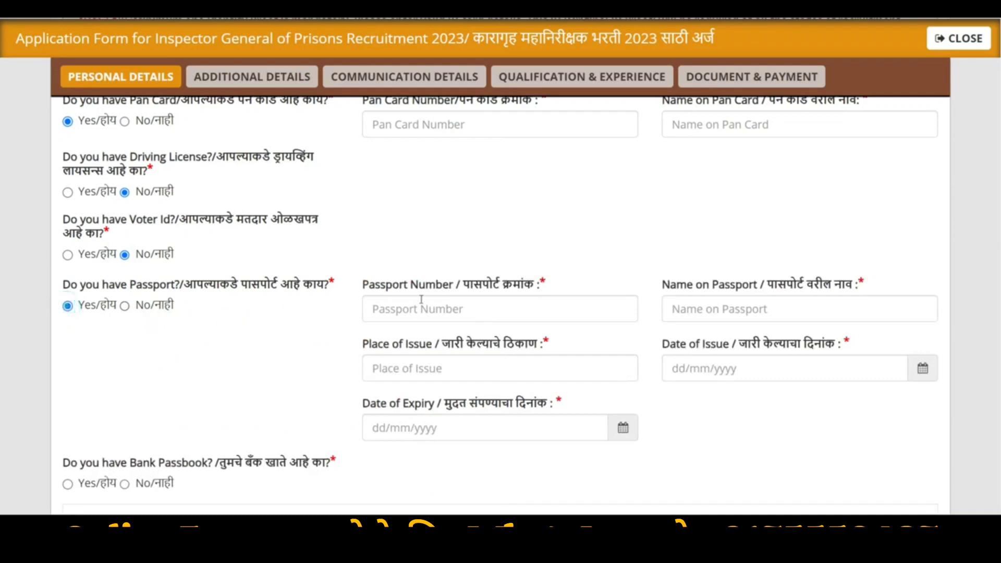
pyautogui.click(124, 306)
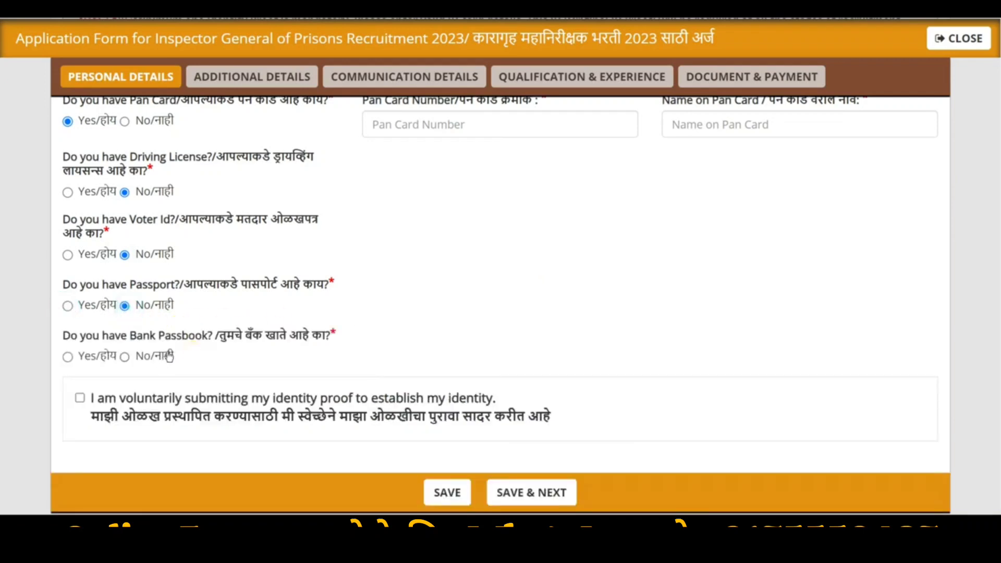
pyautogui.click(84, 357)
pyautogui.click(472, 359)
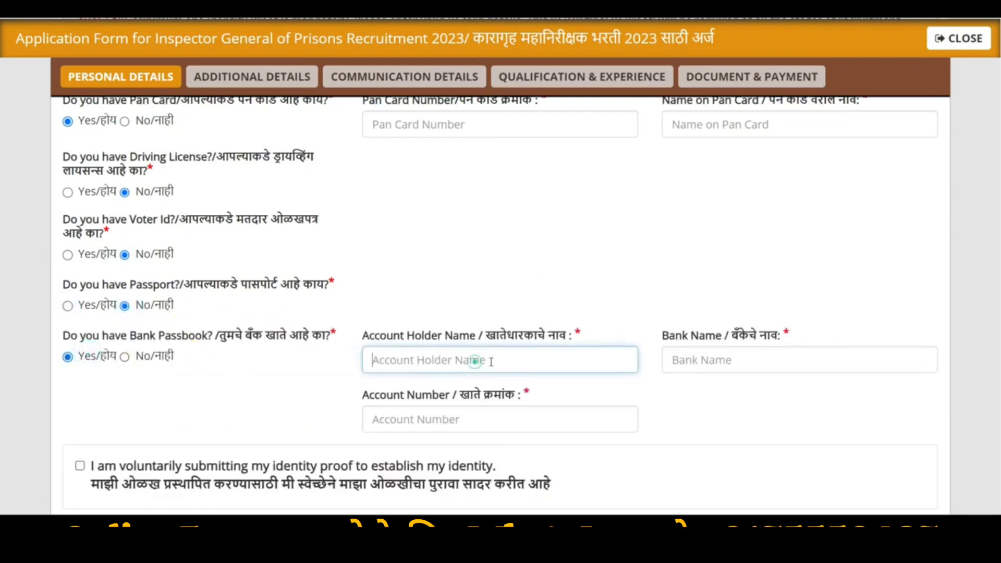
pyautogui.click(739, 364)
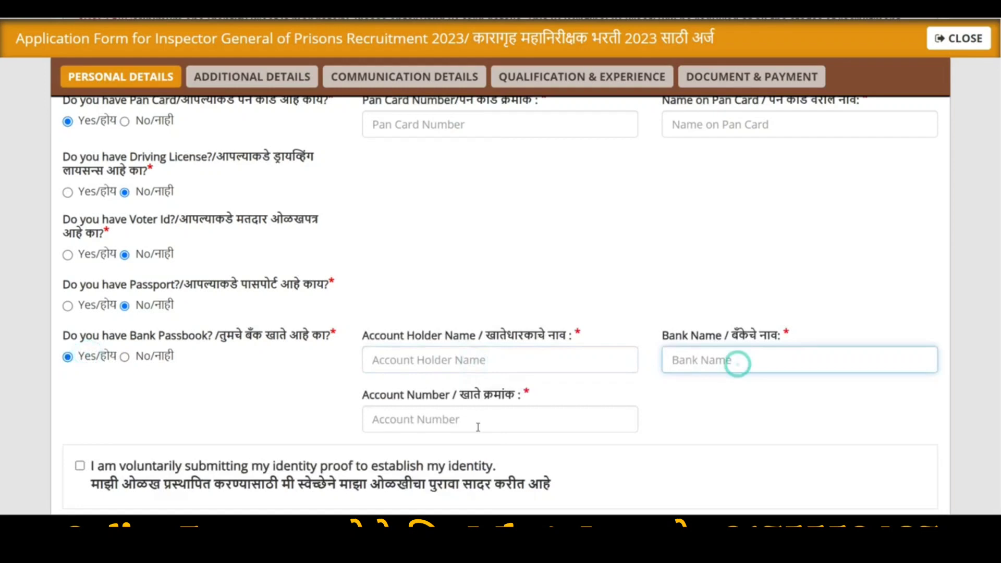
pyautogui.click(125, 357)
# Tick the voluntary identity proof declaration and save Personal Details
pyautogui.scroll(-2, 260, 323)
pyautogui.click(80, 351)
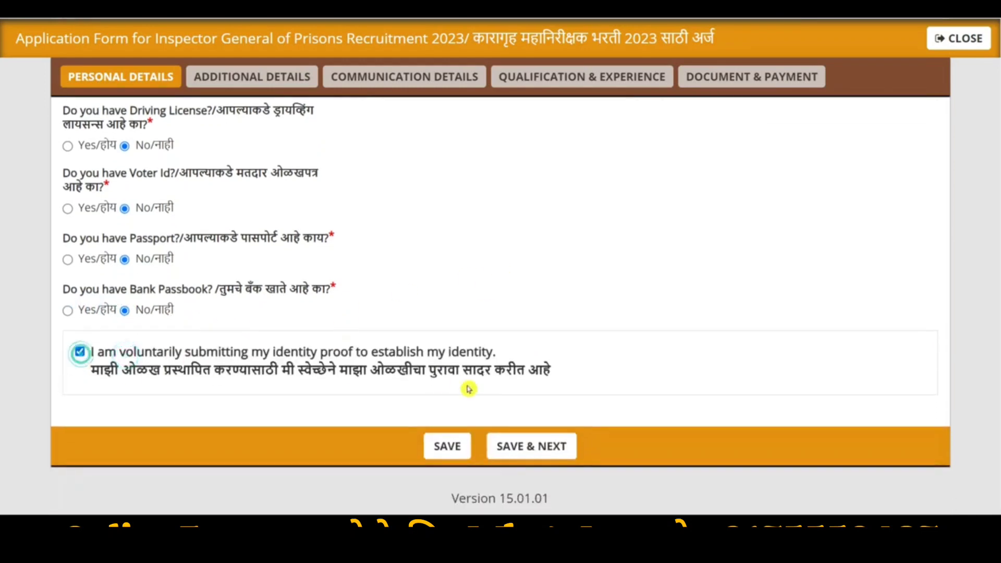
pyautogui.click(555, 449)
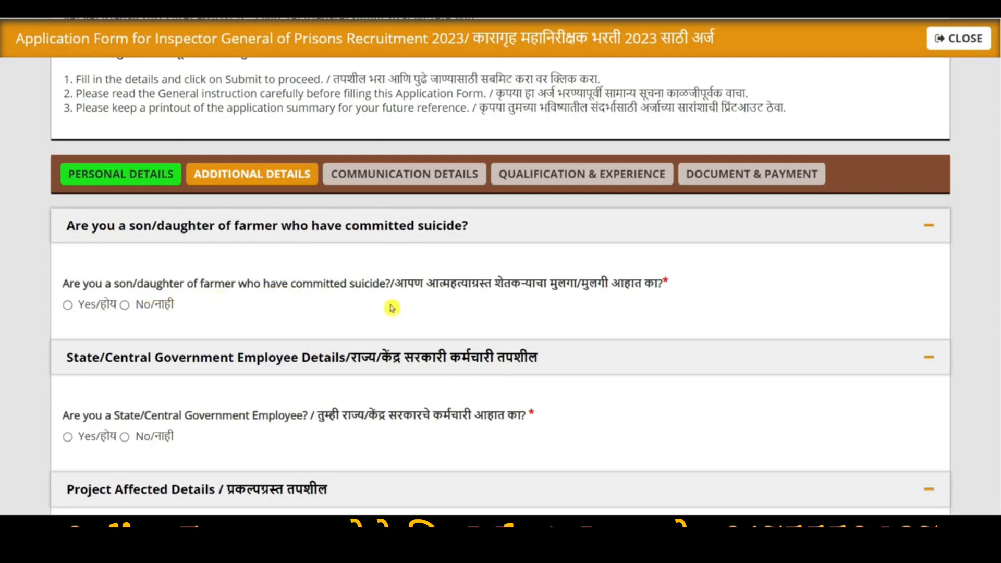
# Answer No to farmer suicide, project/earthquake affected, part-time degree and ex-serviceman questions
pyautogui.click(125, 305)
pyautogui.scroll(-2, 212, 294)
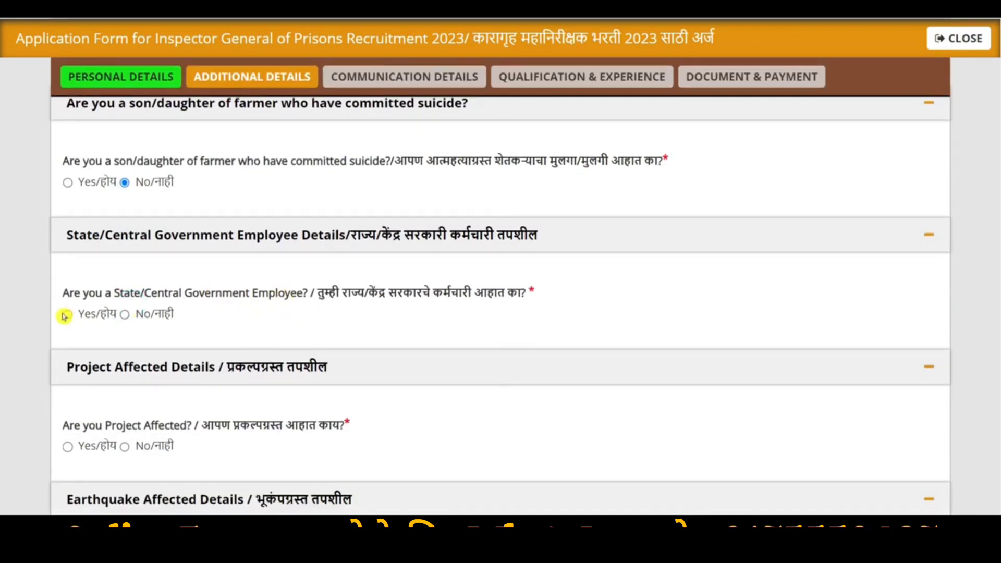
pyautogui.scroll(-2, 188, 302)
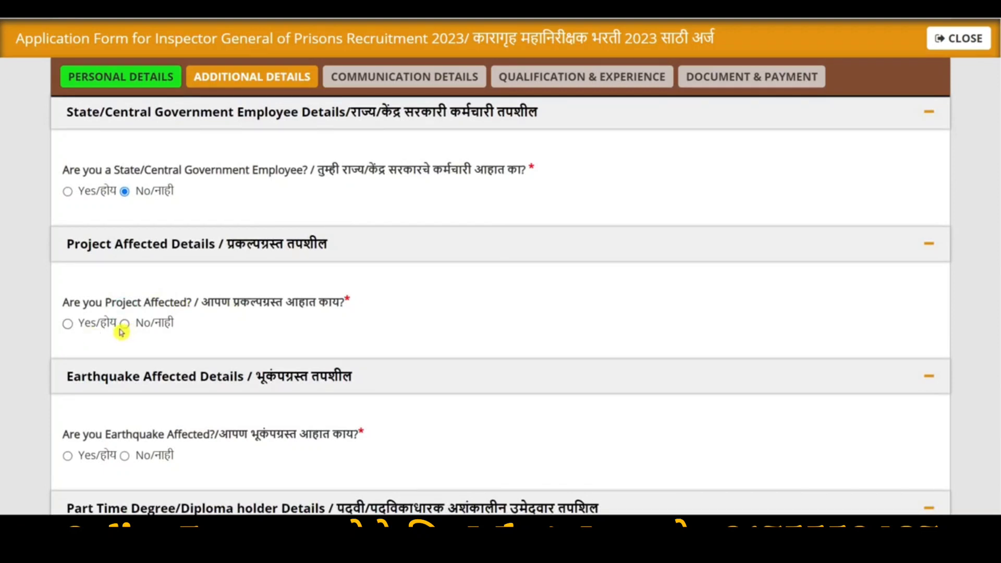
pyautogui.moveTo(73, 302); pyautogui.dragTo(174, 313)
pyautogui.click(124, 323)
pyautogui.scroll(-2, 124, 323)
pyautogui.click(125, 334)
pyautogui.scroll(-2, 221, 314)
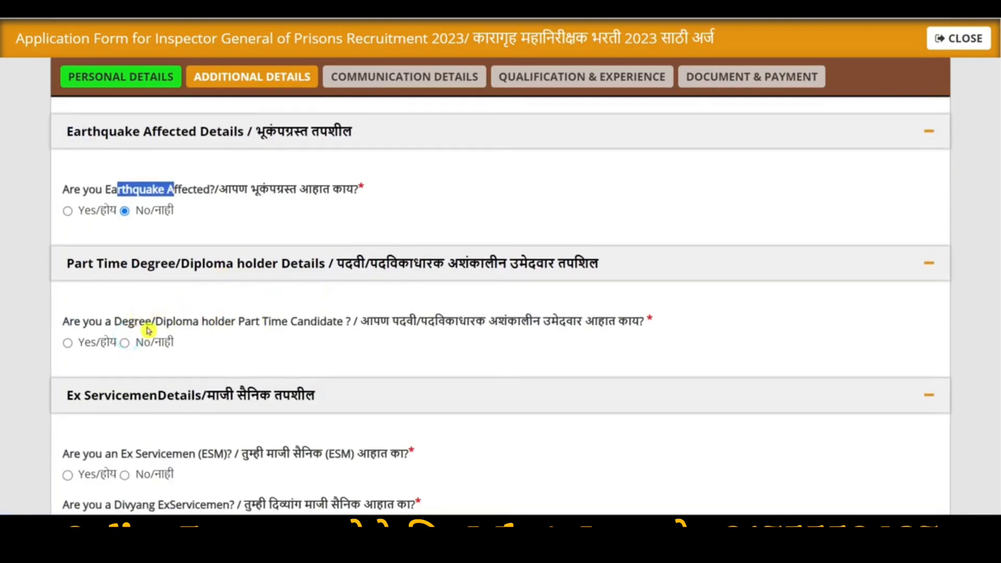
pyautogui.click(141, 344)
pyautogui.scroll(-2, 177, 342)
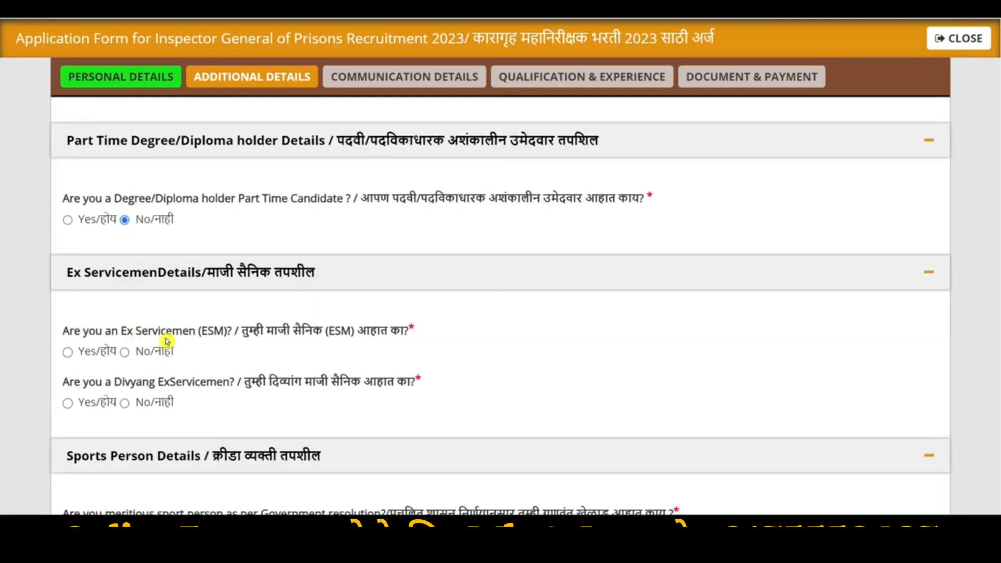
pyautogui.moveTo(84, 331); pyautogui.dragTo(166, 331)
pyautogui.click(125, 352)
# Answer No to Divyang ex-serviceman, meritorious sportsperson, PwBD and orphan questions
pyautogui.scroll(-2, 124, 352)
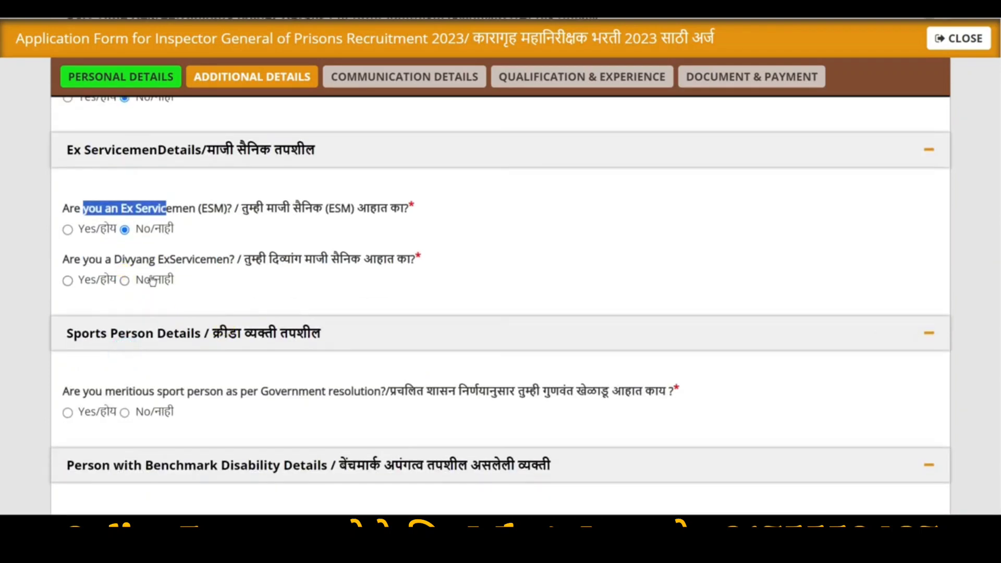
pyautogui.moveTo(115, 260); pyautogui.dragTo(168, 260)
pyautogui.click(124, 279)
pyautogui.scroll(-2, 177, 280)
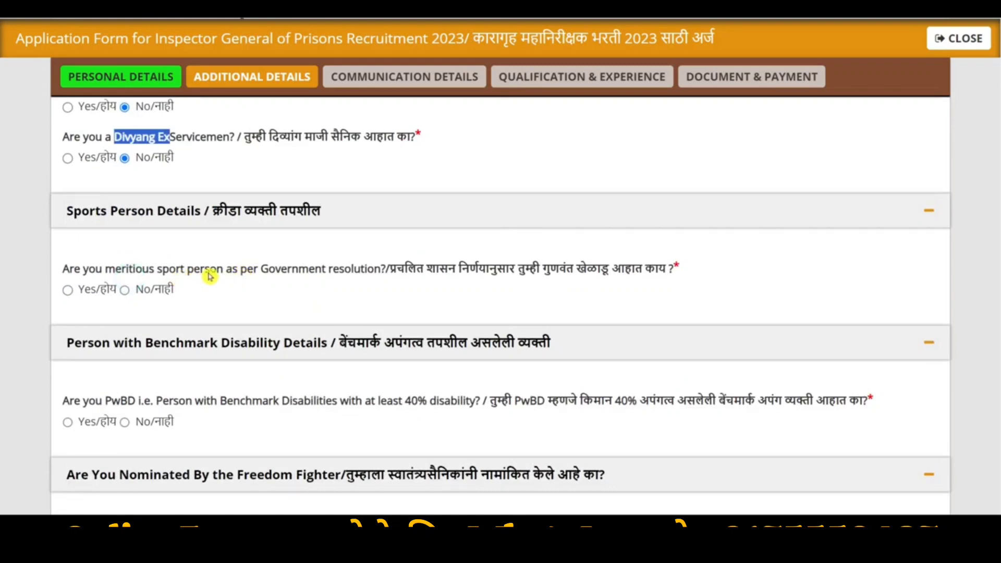
pyautogui.moveTo(115, 269); pyautogui.dragTo(176, 269)
pyautogui.click(125, 290)
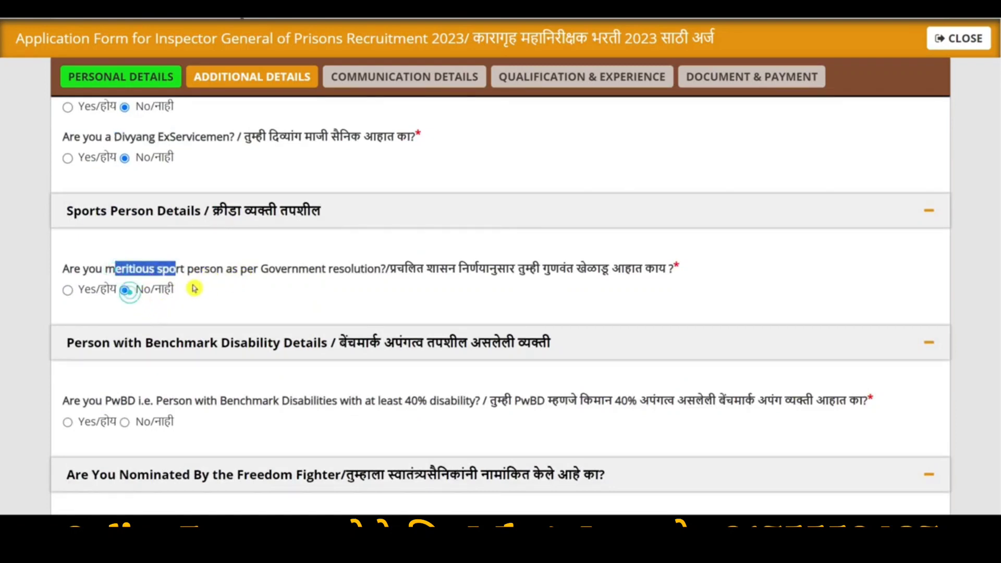
pyautogui.scroll(-2, 194, 289)
pyautogui.moveTo(95, 278); pyautogui.dragTo(192, 278)
pyautogui.click(124, 299)
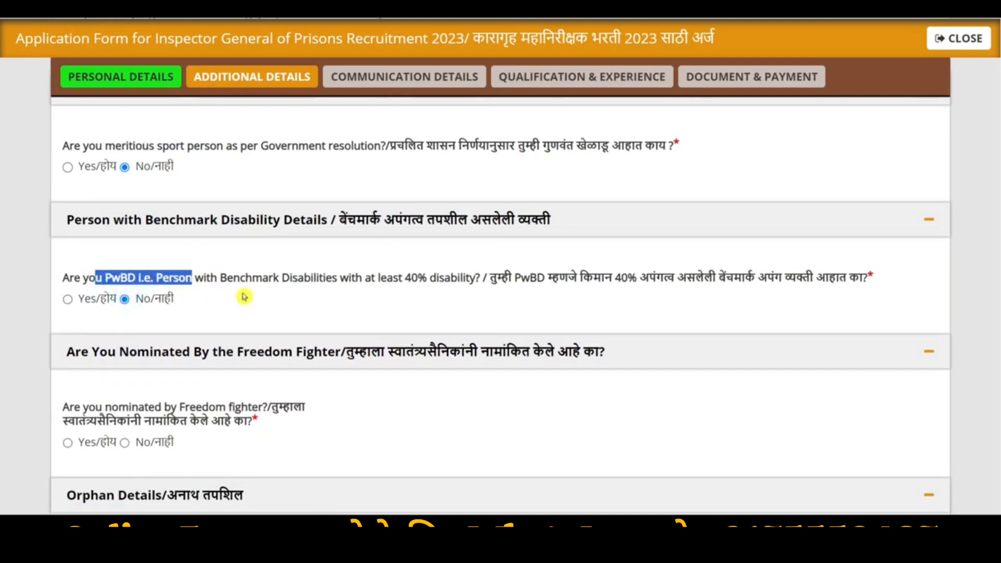
pyautogui.scroll(-2, 248, 296)
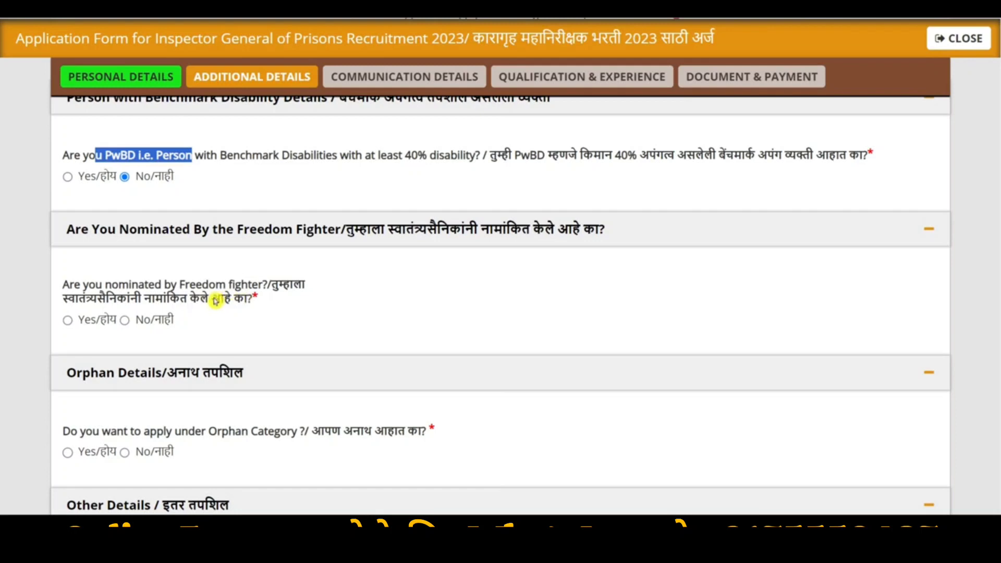
pyautogui.scroll(-2, 230, 301)
pyautogui.moveTo(134, 309); pyautogui.dragTo(269, 311)
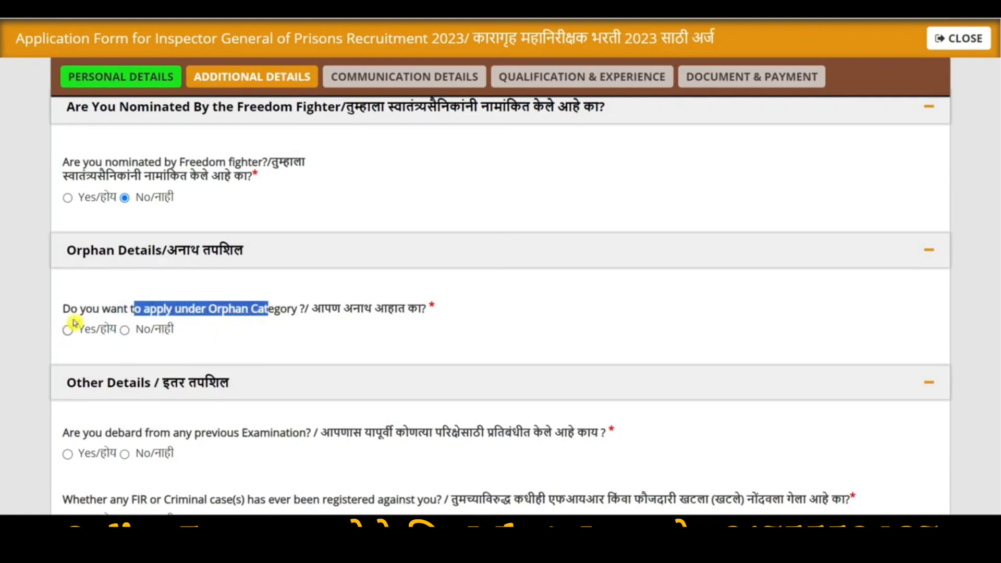
pyautogui.click(136, 330)
# Answer No to debarment, arrest, conviction, bond, criminal and enquiry questions, then save
pyautogui.scroll(-2, 156, 338)
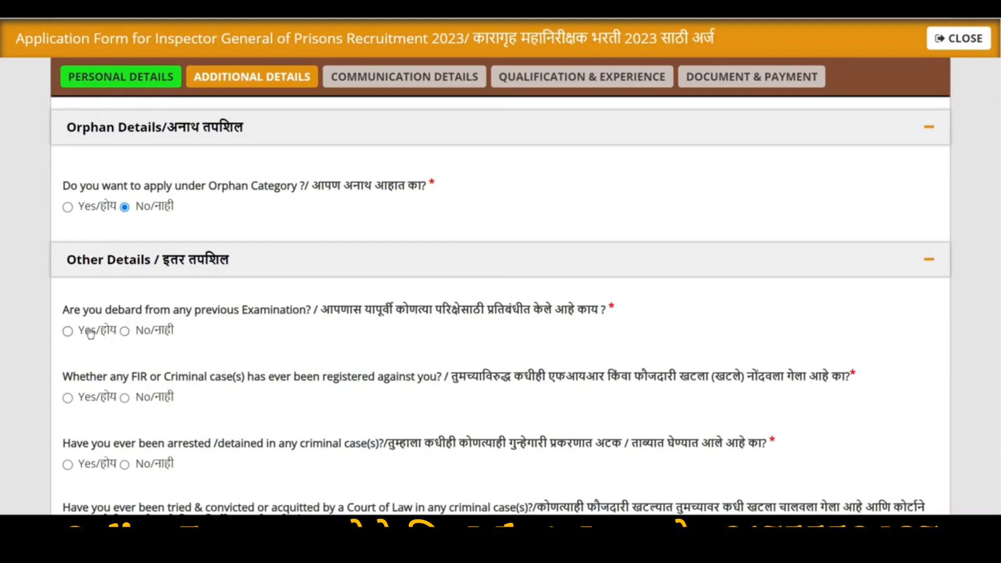
pyautogui.click(134, 335)
pyautogui.scroll(-4, 133, 328)
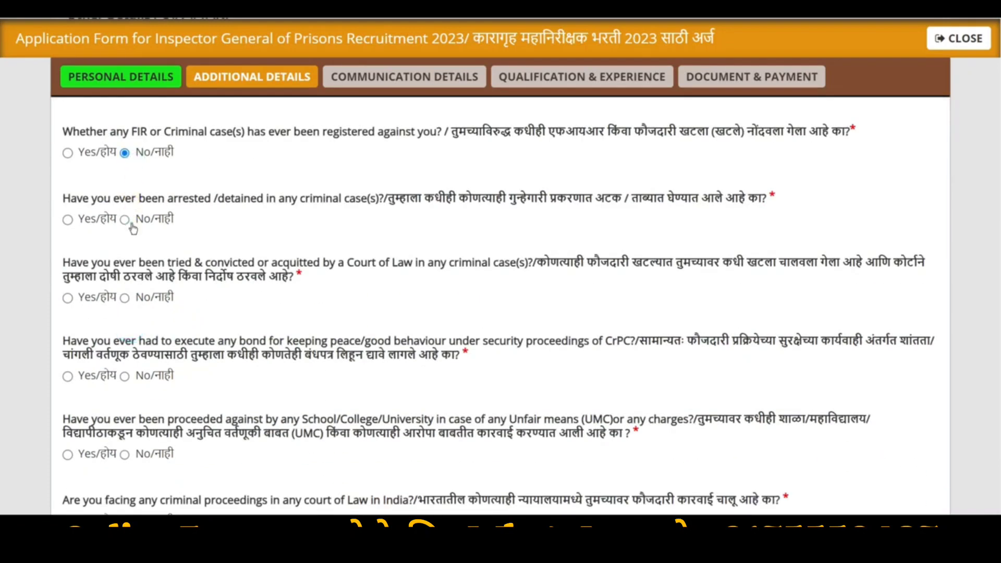
pyautogui.click(125, 219)
pyautogui.click(125, 298)
pyautogui.click(125, 376)
pyautogui.click(126, 454)
pyautogui.scroll(-2, 198, 380)
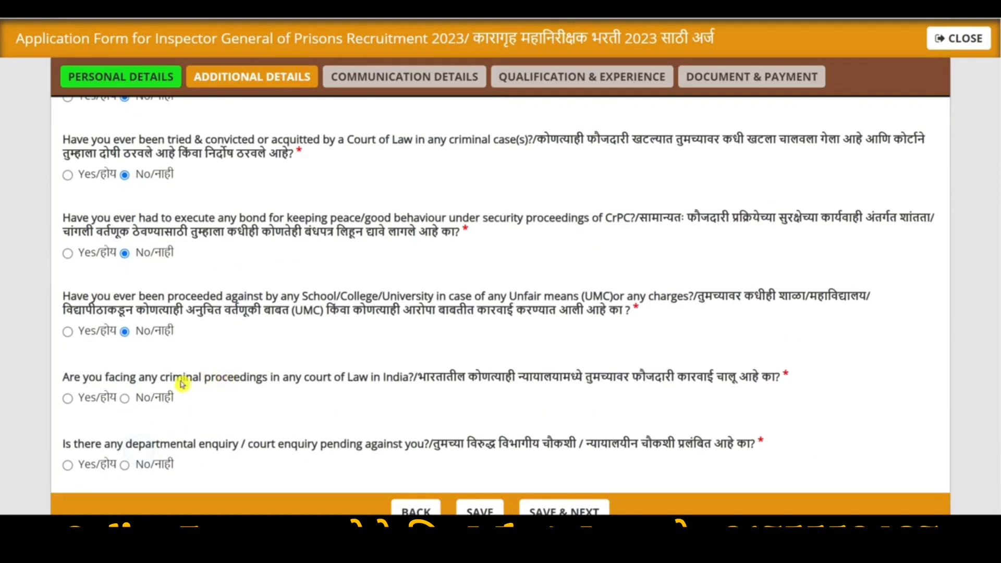
pyautogui.click(125, 399)
pyautogui.click(125, 466)
pyautogui.scroll(-1, 358, 324)
pyautogui.click(608, 447)
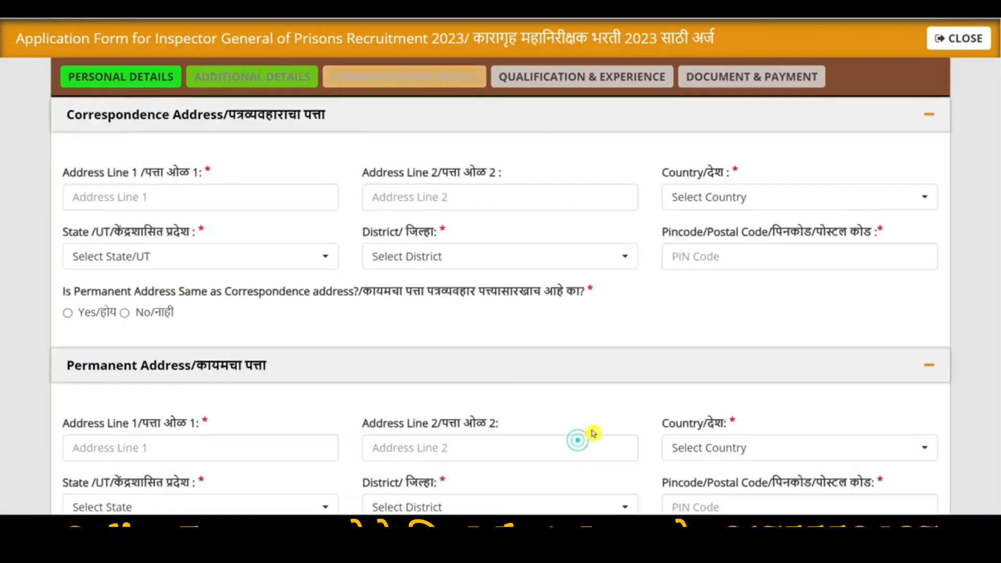
# Dismiss the data-saved alert and set the correspondence country to India
pyautogui.click(595, 73)
pyautogui.scroll(4, 537, 187)
pyautogui.scroll(-2, 313, 277)
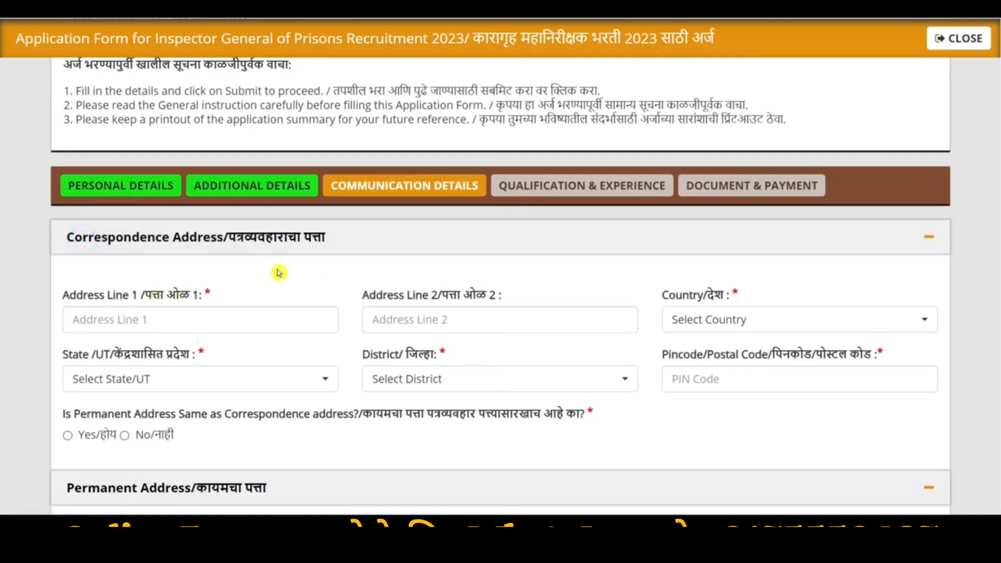
pyautogui.click(207, 317)
pyautogui.click(729, 319)
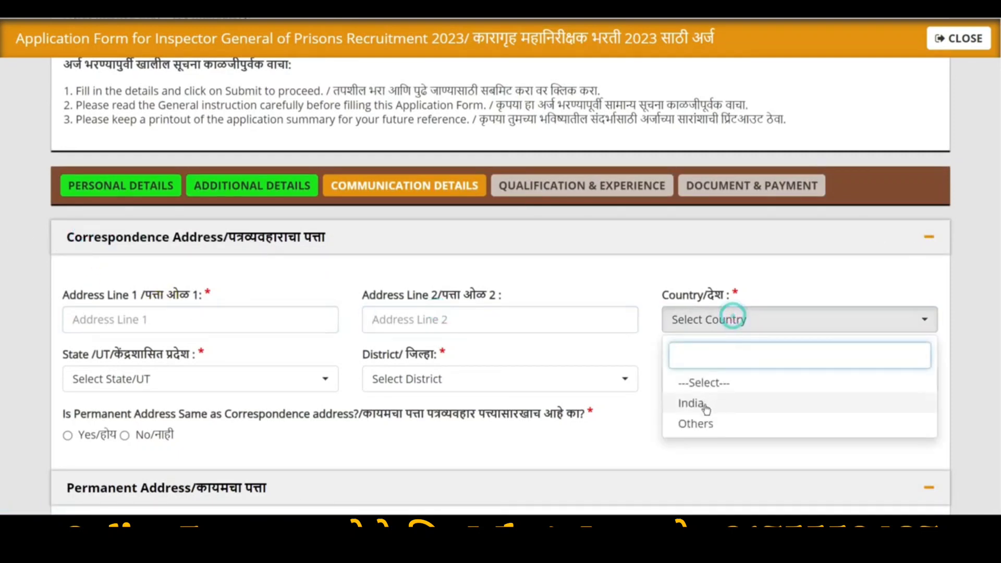
pyautogui.click(704, 404)
# Set state Uttar Pradesh, district Saharanpur and PIN code 247001
pyautogui.click(245, 375)
pyautogui.write('ut')
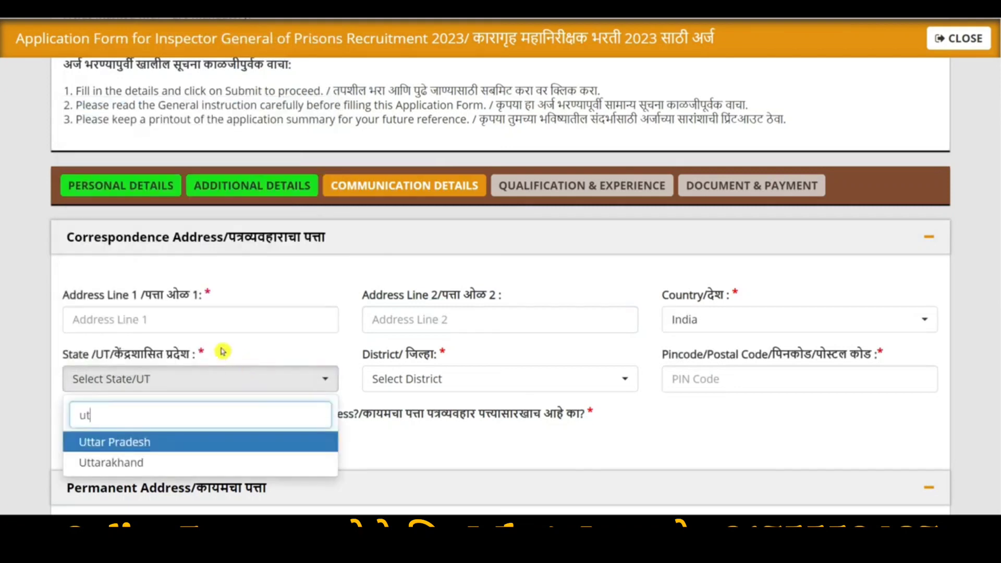
pyautogui.click(144, 442)
pyautogui.click(384, 376)
pyautogui.write('sa')
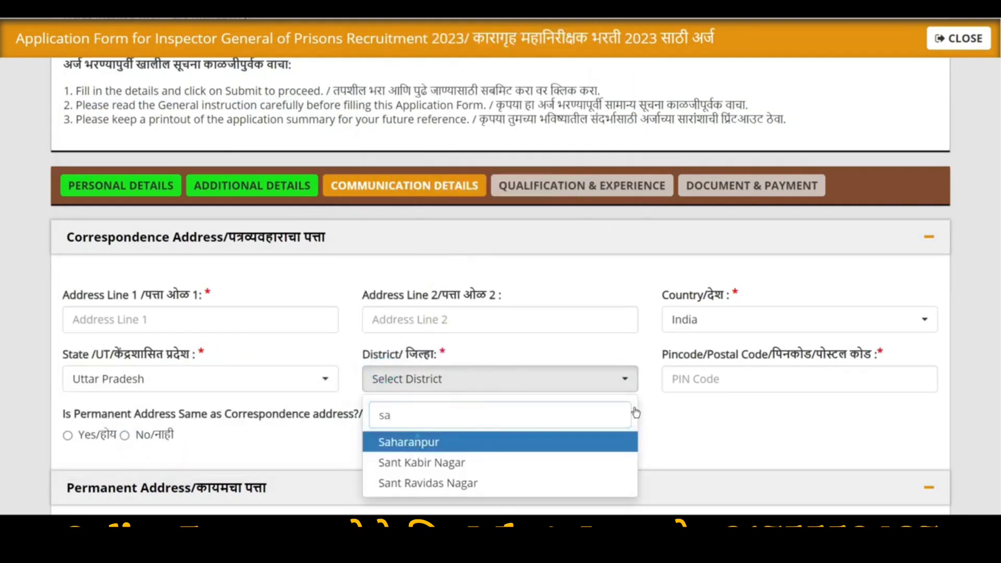
pyautogui.press('Return')
pyautogui.click(747, 374)
pyautogui.write('247001')
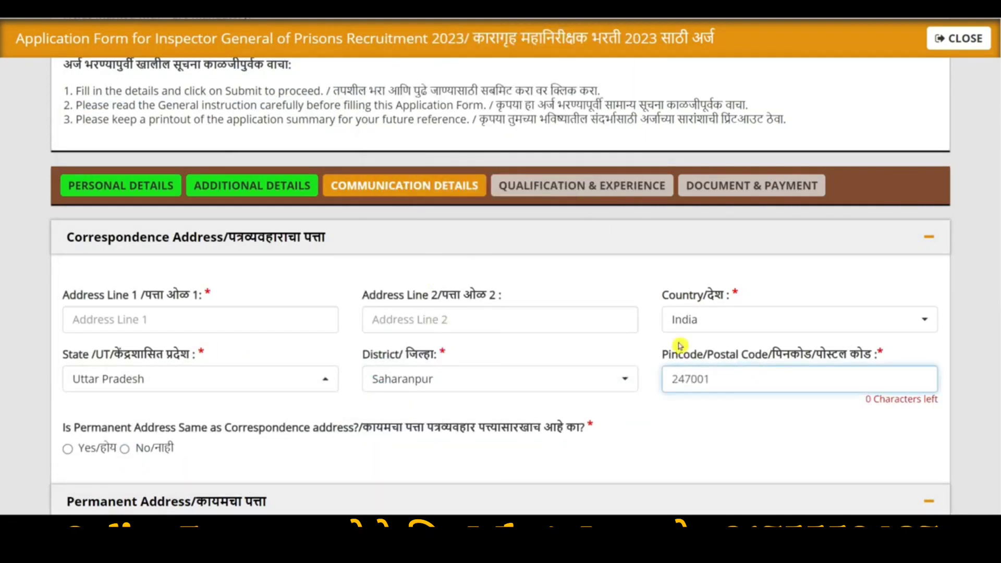
# Make the permanent address the same as correspondence and save Communication Details
pyautogui.scroll(-5, 680, 345)
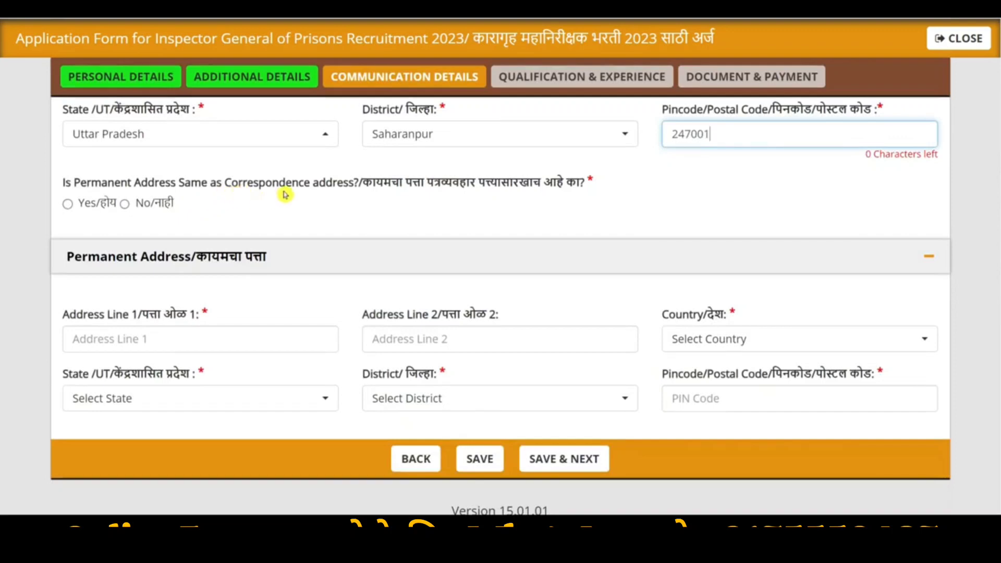
pyautogui.click(68, 204)
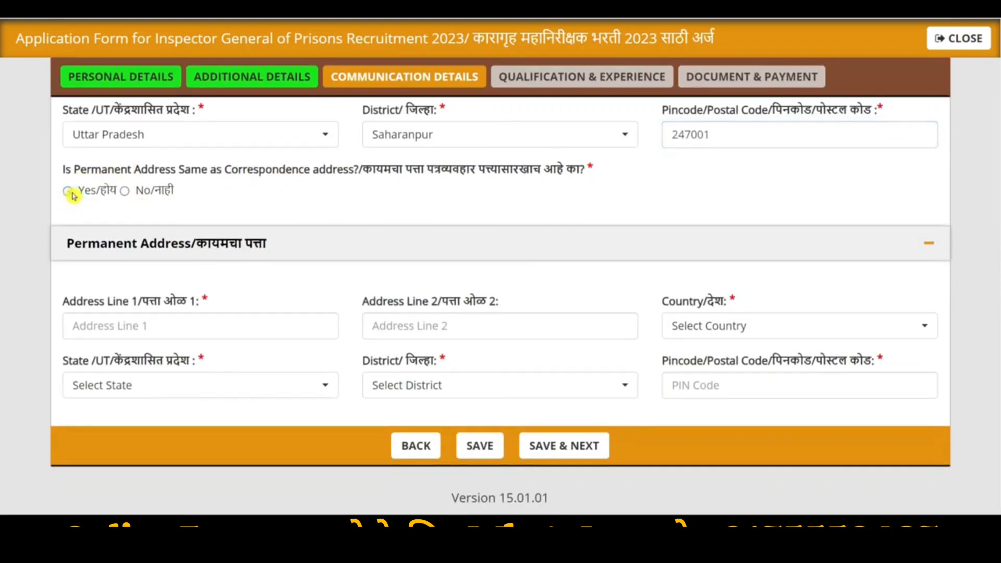
pyautogui.click(588, 428)
# Fill 10th details: Maharashtra State Board, RCP Inter College, percentage, 581 of 600, year of passing
pyautogui.scroll(-2, 623, 249)
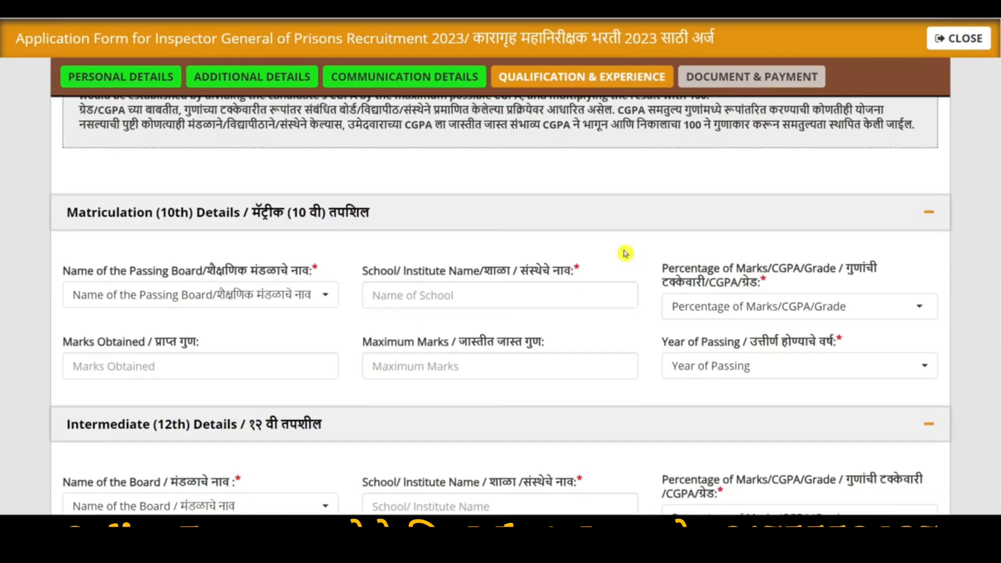
pyautogui.click(238, 293)
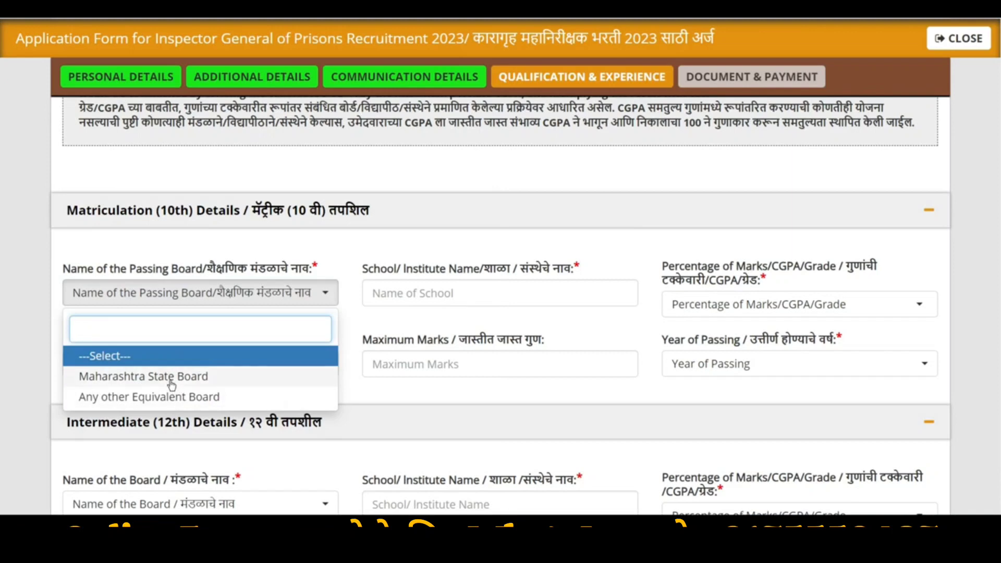
pyautogui.click(159, 376)
pyautogui.click(162, 293)
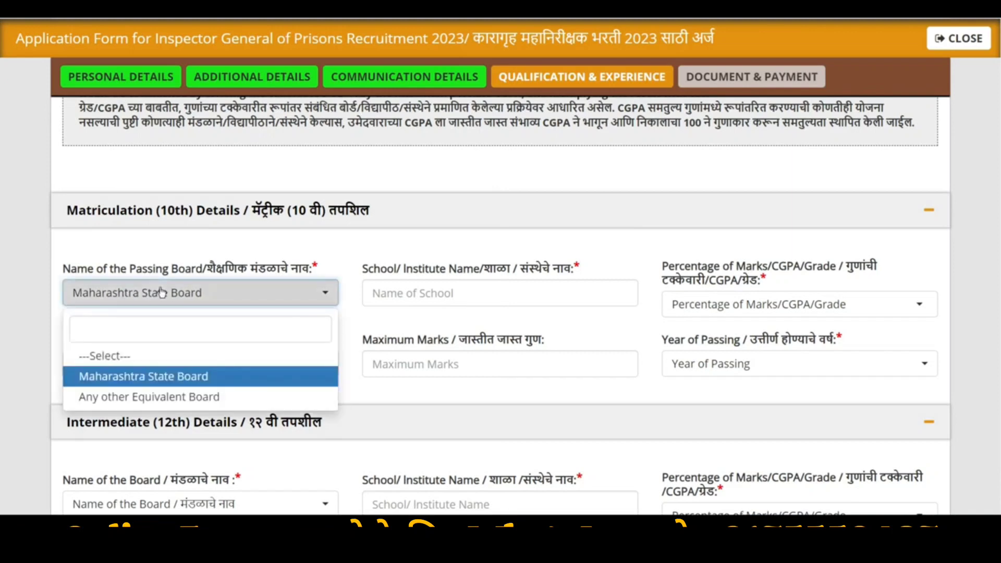
pyautogui.click(137, 397)
pyautogui.click(193, 302)
pyautogui.click(133, 384)
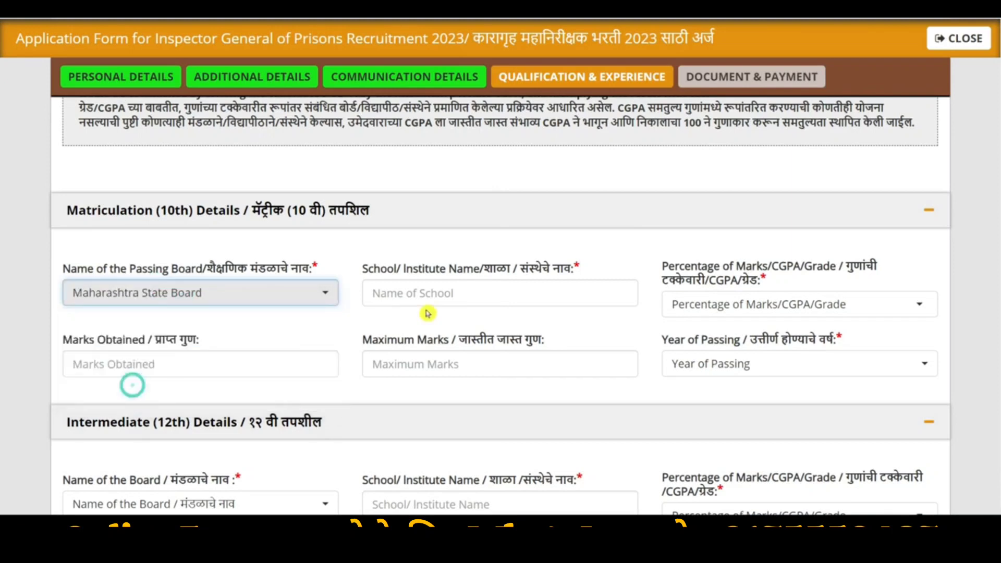
pyautogui.click(425, 294)
pyautogui.write('RCP Inter College')
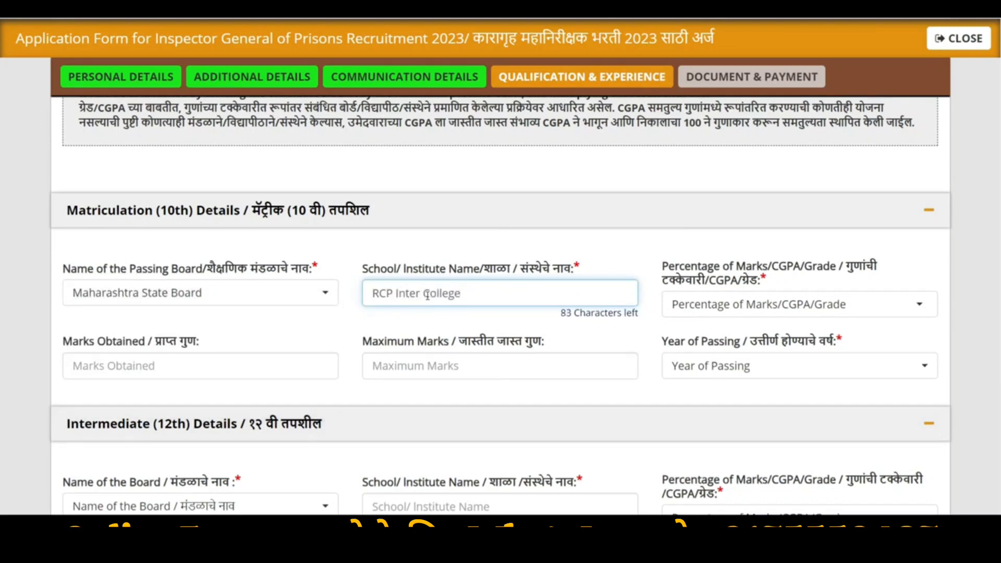
pyautogui.click(786, 306)
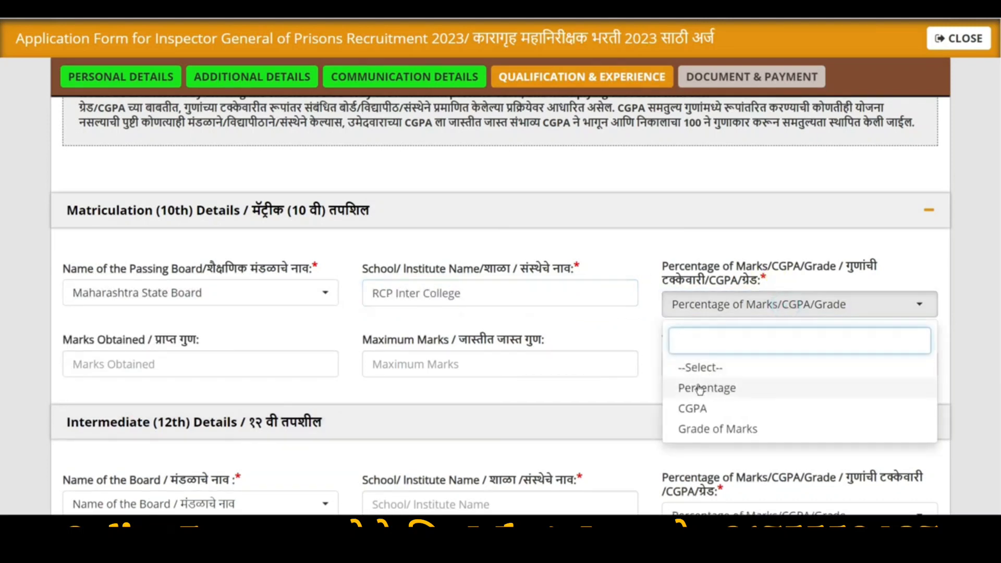
pyautogui.click(718, 389)
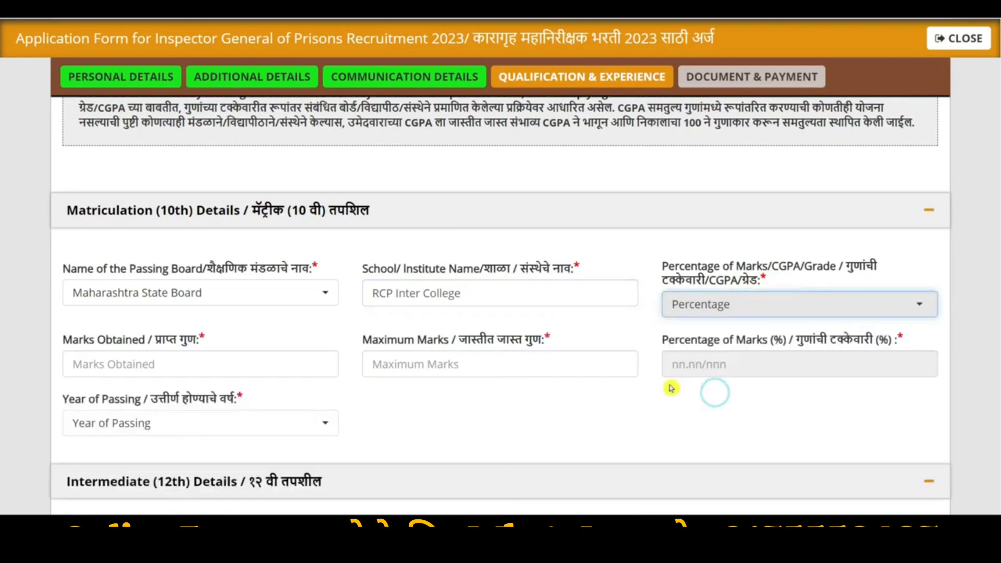
pyautogui.click(148, 365)
pyautogui.write('581')
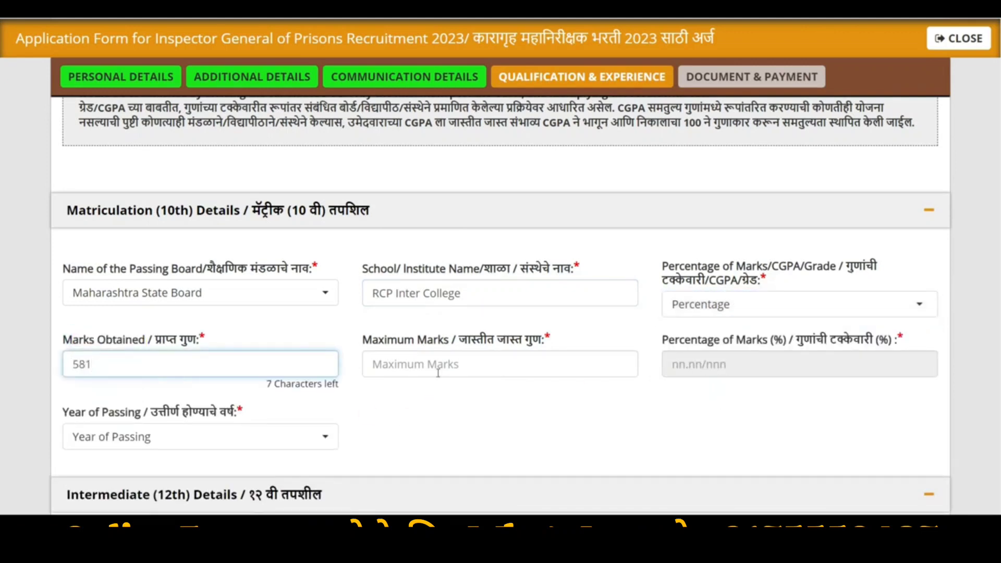
pyautogui.click(438, 371)
pyautogui.write('600')
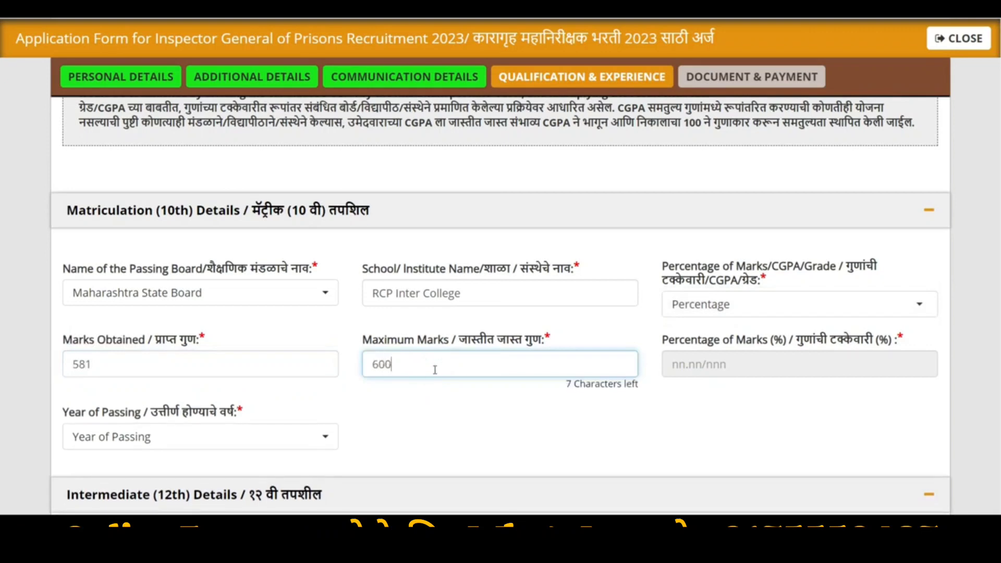
pyautogui.click(752, 362)
pyautogui.click(170, 424)
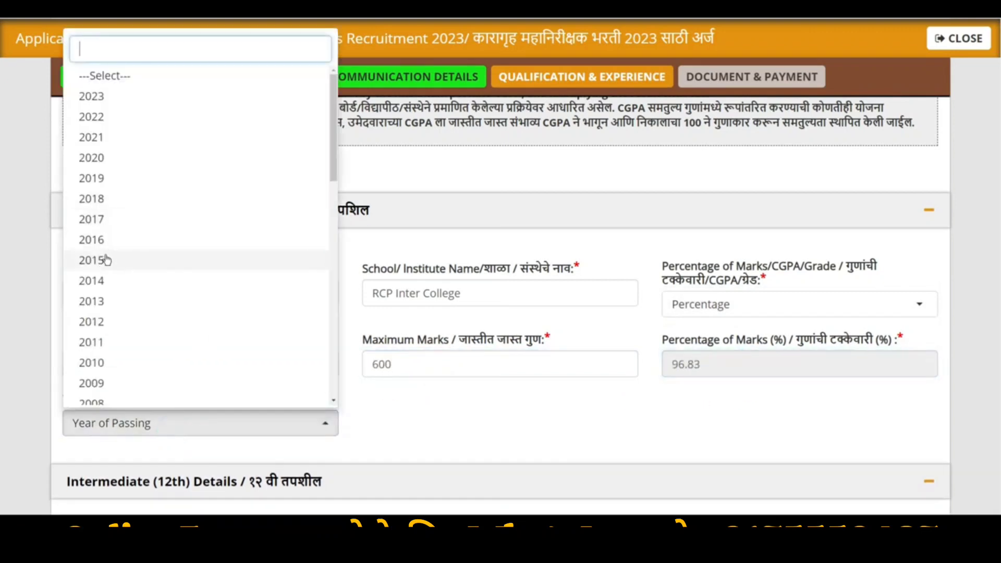
pyautogui.click(106, 301)
# Fill 12th details: Maharashtra State Board, RCP Inter College, percentage, 479 of 500, passed 2015
pyautogui.scroll(-6, 102, 297)
pyautogui.click(202, 202)
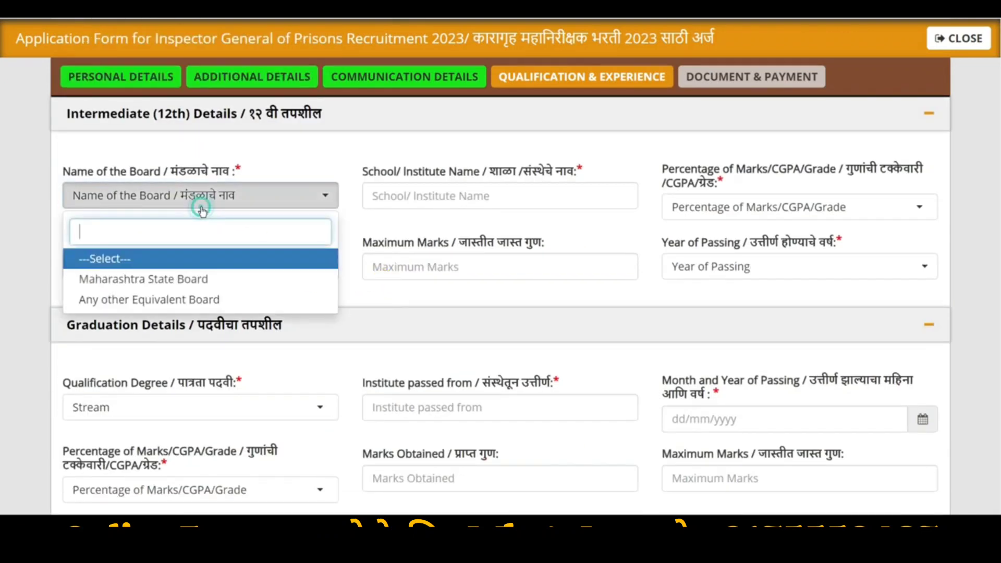
pyautogui.click(159, 280)
pyautogui.click(426, 207)
pyautogui.write('RC')
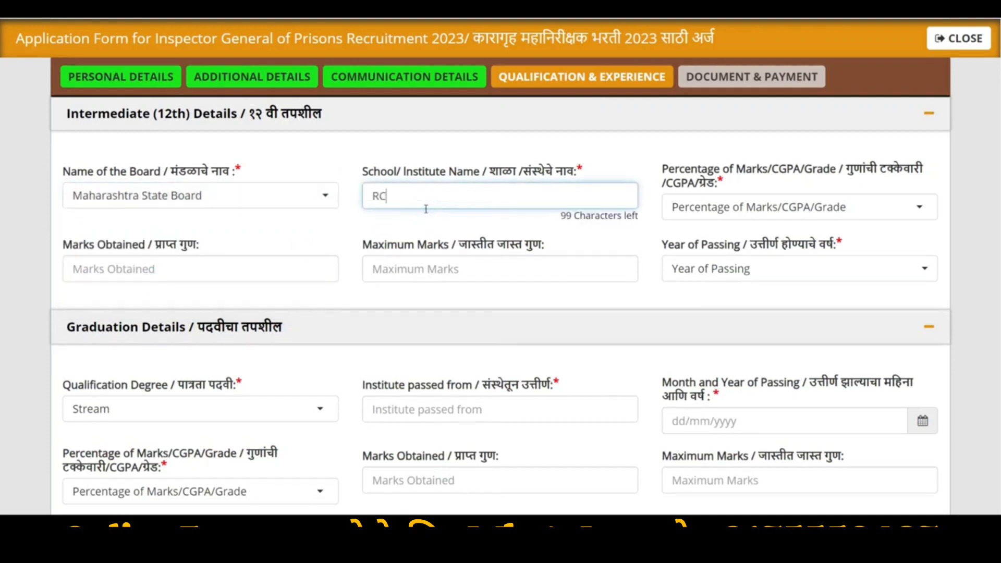
pyautogui.write('P Inter College')
pyautogui.click(803, 207)
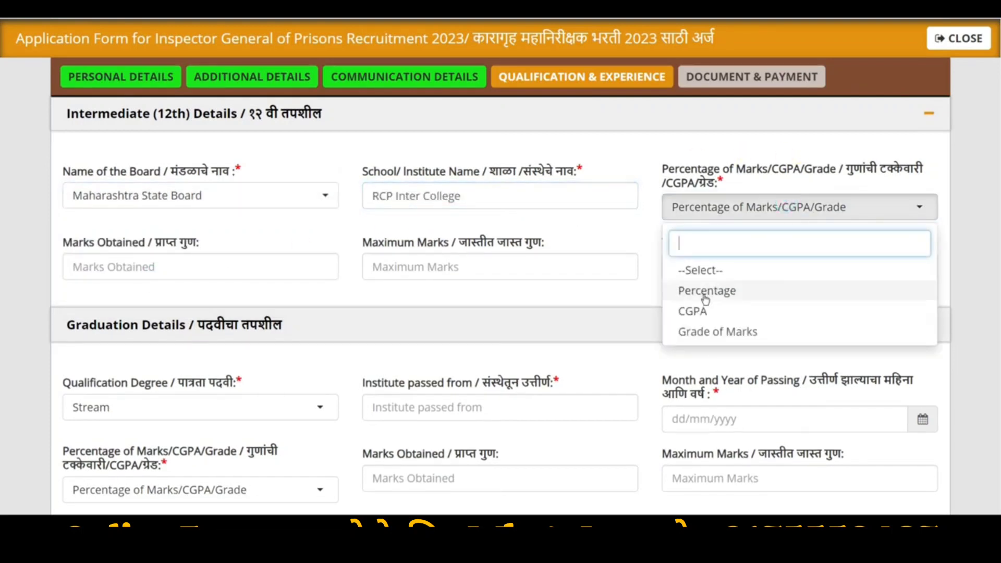
pyautogui.click(707, 292)
pyautogui.click(156, 266)
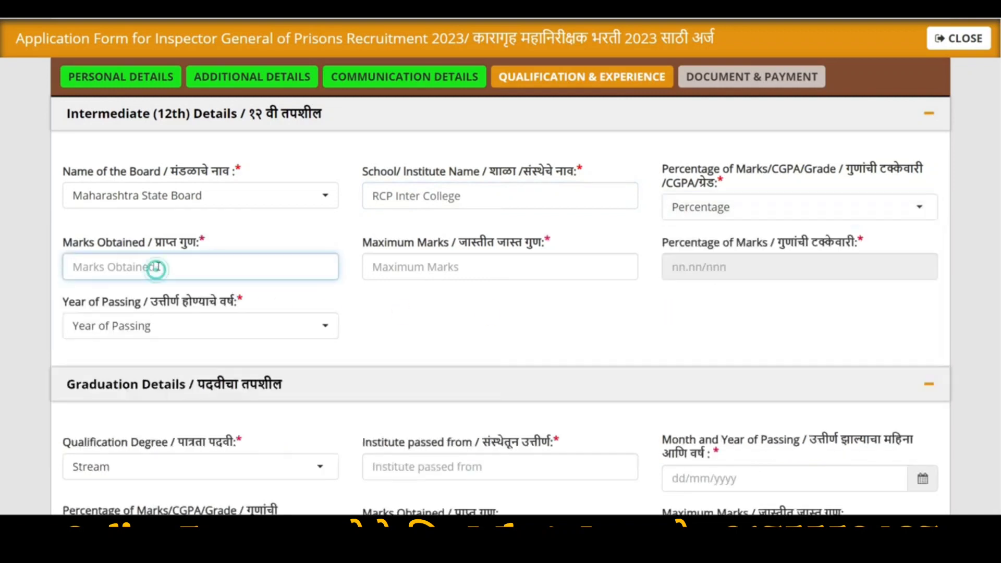
pyautogui.write('479')
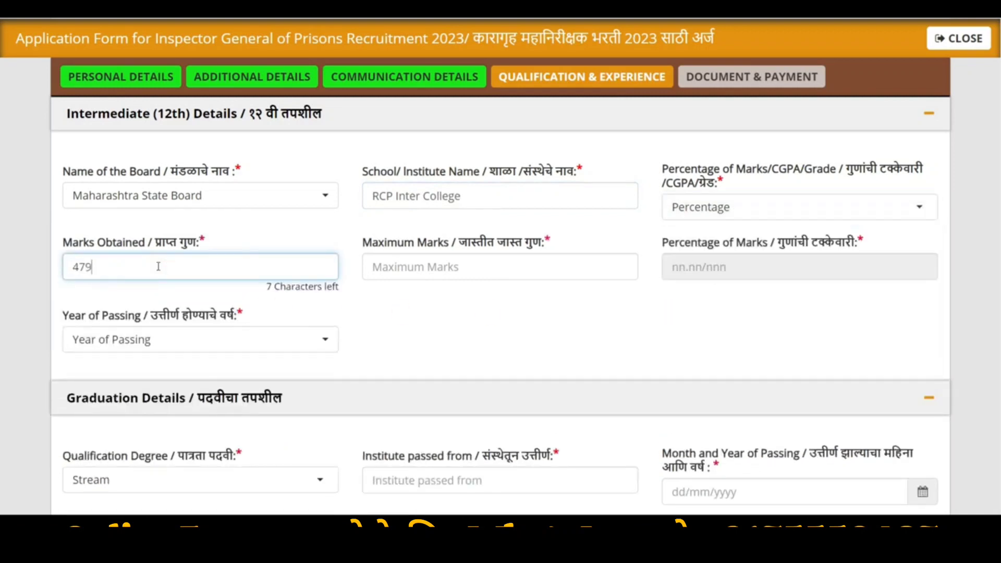
pyautogui.click(443, 261)
pyautogui.write('500')
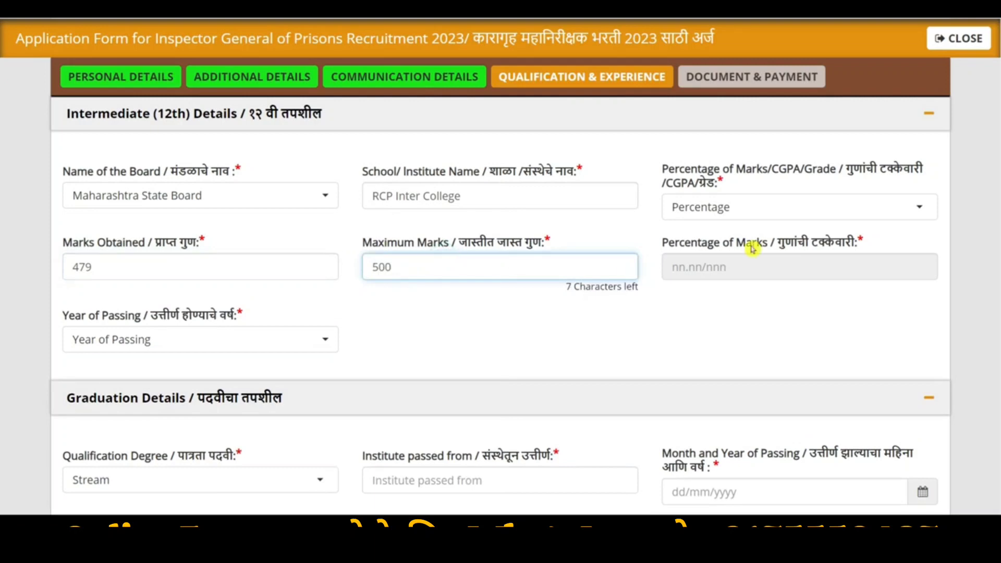
pyautogui.click(752, 249)
pyautogui.click(177, 326)
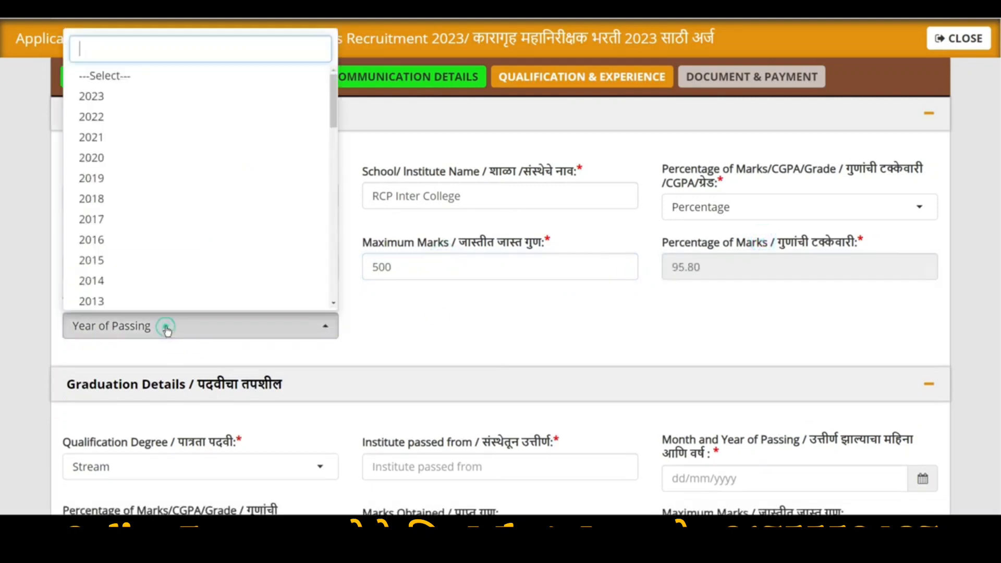
pyautogui.click(102, 260)
pyautogui.scroll(-4, 143, 365)
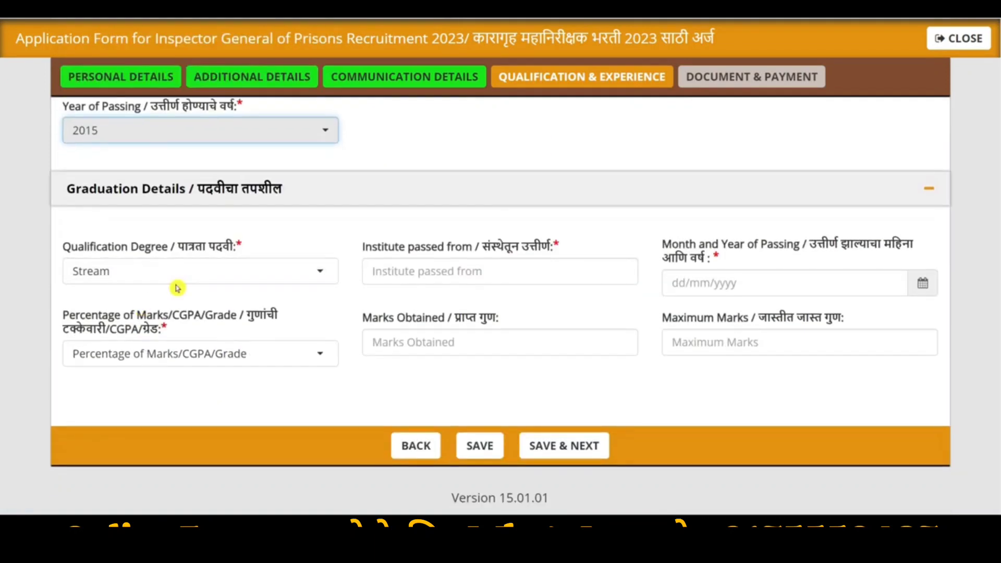
# Set the graduation qualification to Any Degree of statutory University with institute CCSU Meerut
pyautogui.click(163, 280)
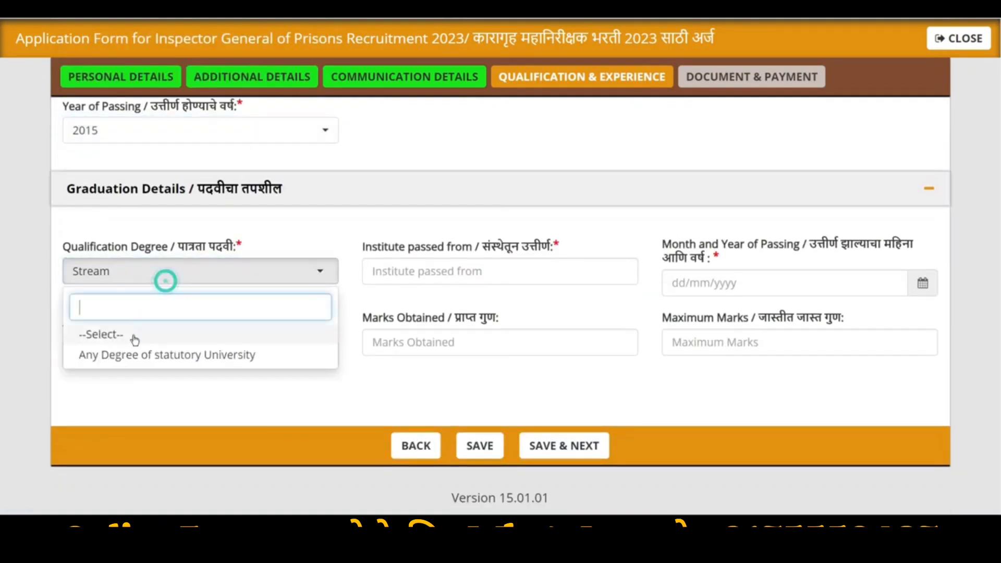
pyautogui.click(173, 360)
pyautogui.click(437, 271)
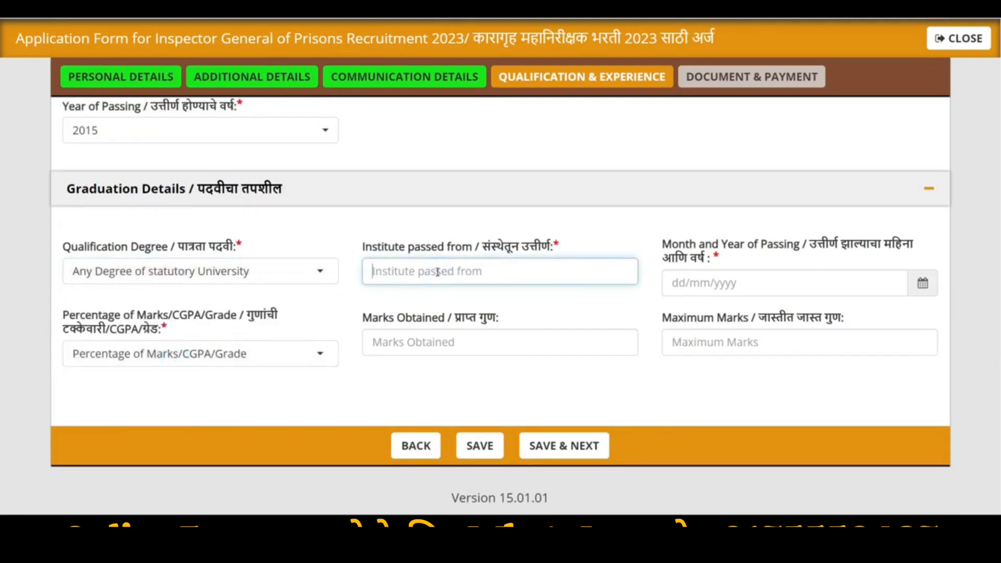
pyautogui.write('CCSU Meerut')
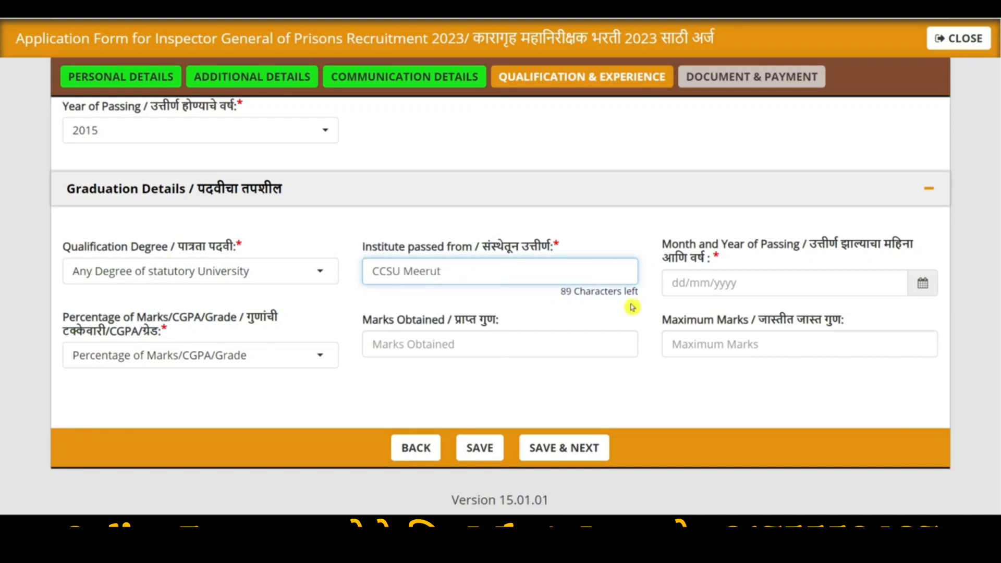
# Set the graduation passing date to 16/11/2020
pyautogui.click(733, 285)
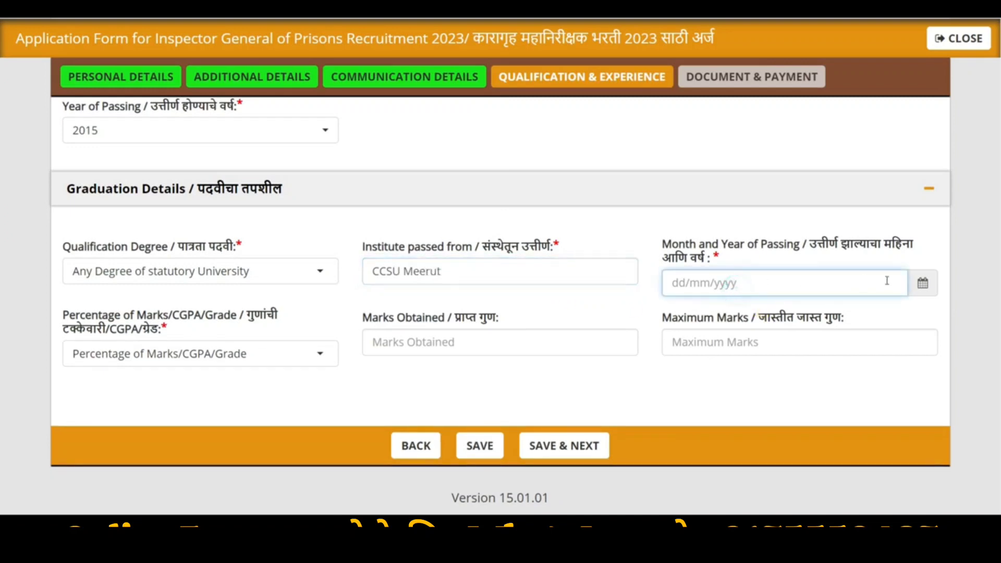
pyautogui.click(923, 283)
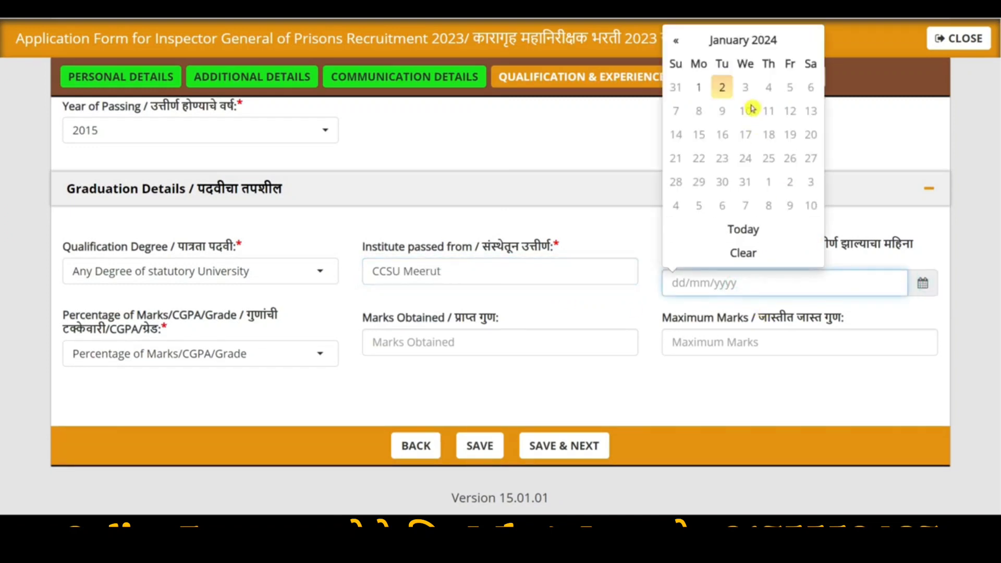
pyautogui.click(740, 41)
pyautogui.click(674, 61)
pyautogui.click(673, 61)
pyautogui.click(673, 61)
pyautogui.click(673, 61)
pyautogui.click(771, 192)
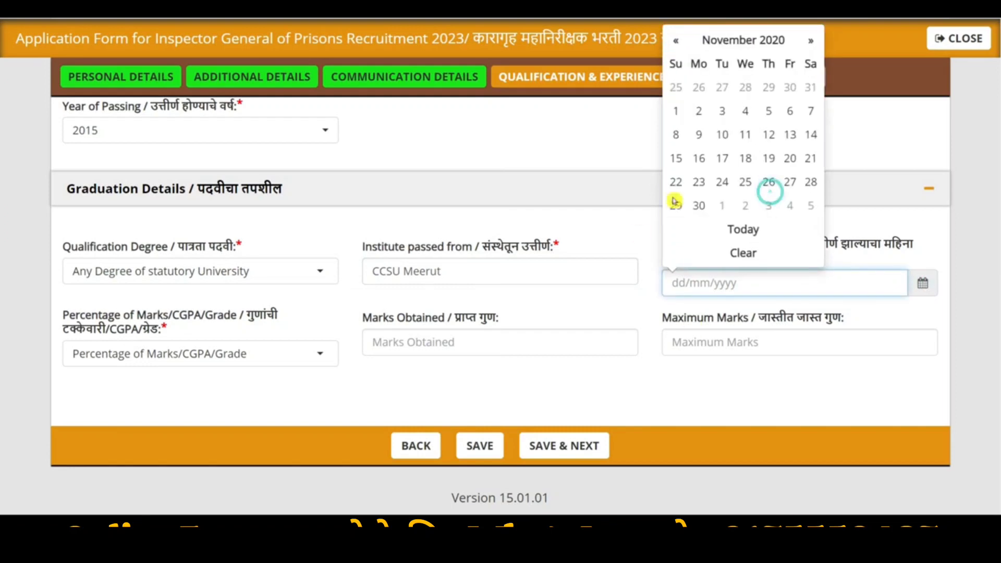
pyautogui.click(676, 156)
# Enter graduation marks as Percentage, 1478 out of 1500, and save the qualification details
pyautogui.click(142, 353)
pyautogui.click(107, 437)
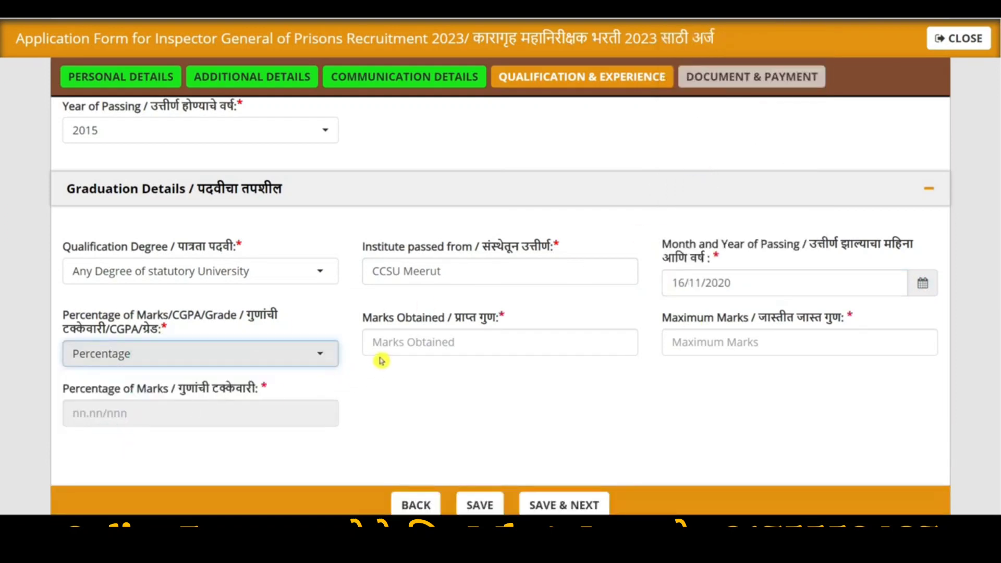
pyautogui.click(421, 343)
pyautogui.write('478')
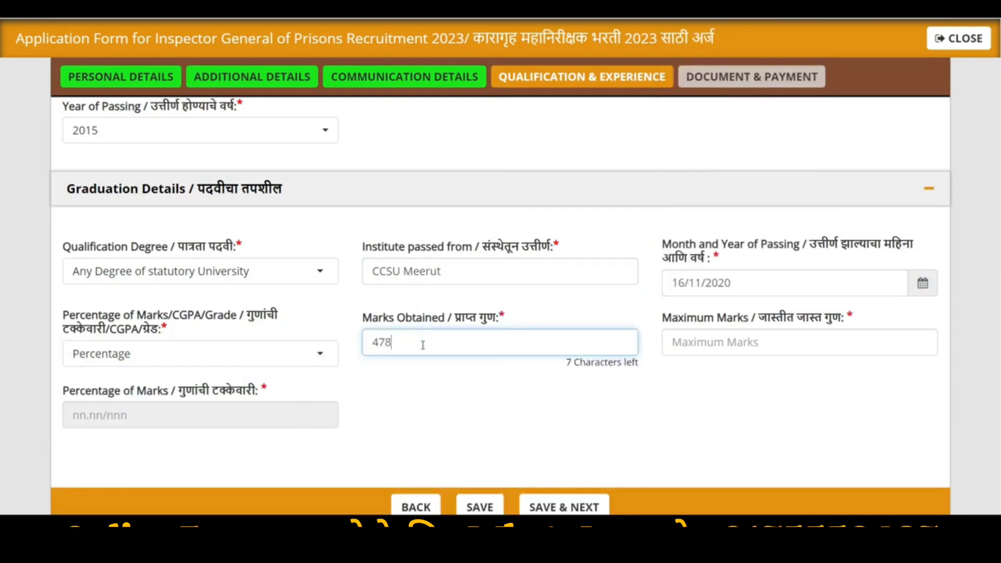
pyautogui.press('BackSpace')
pyautogui.write('1')
pyautogui.click(715, 346)
pyautogui.write('155')
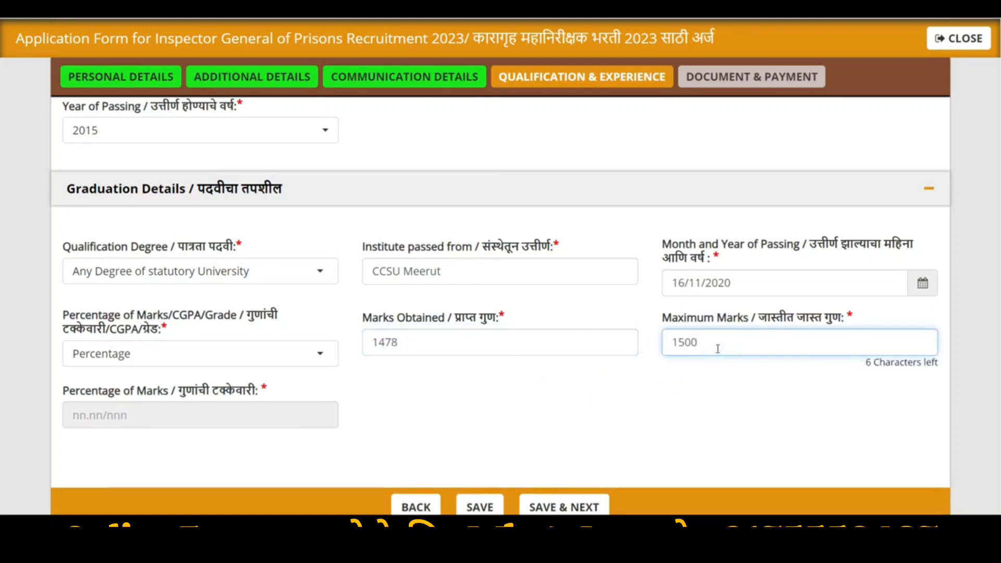
pyautogui.click(203, 411)
pyautogui.scroll(-1, 506, 422)
pyautogui.click(561, 455)
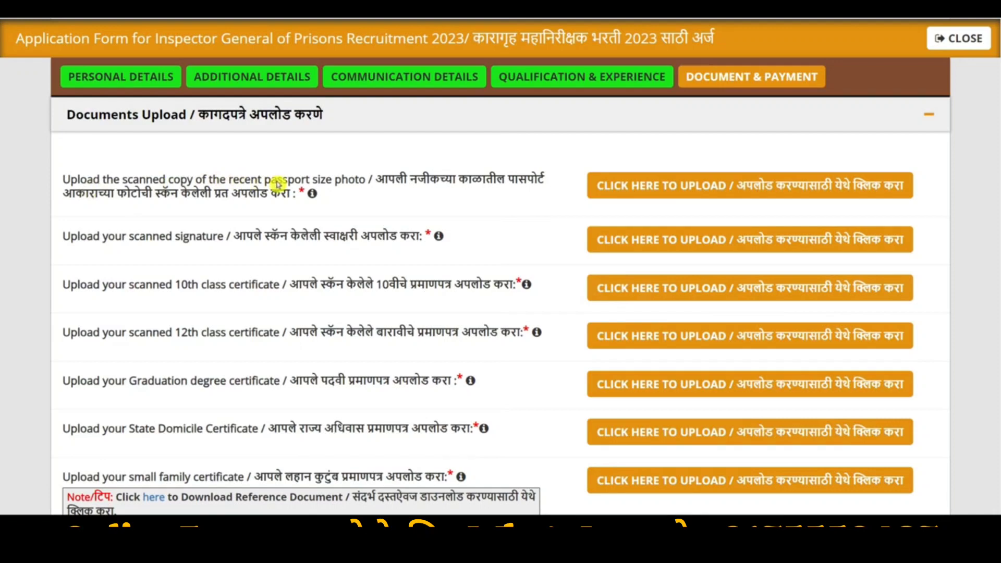
# Upload 100KBPassport.jpg from Dummy Photos as the passport photo, then check the uploaded photo
pyautogui.click(680, 188)
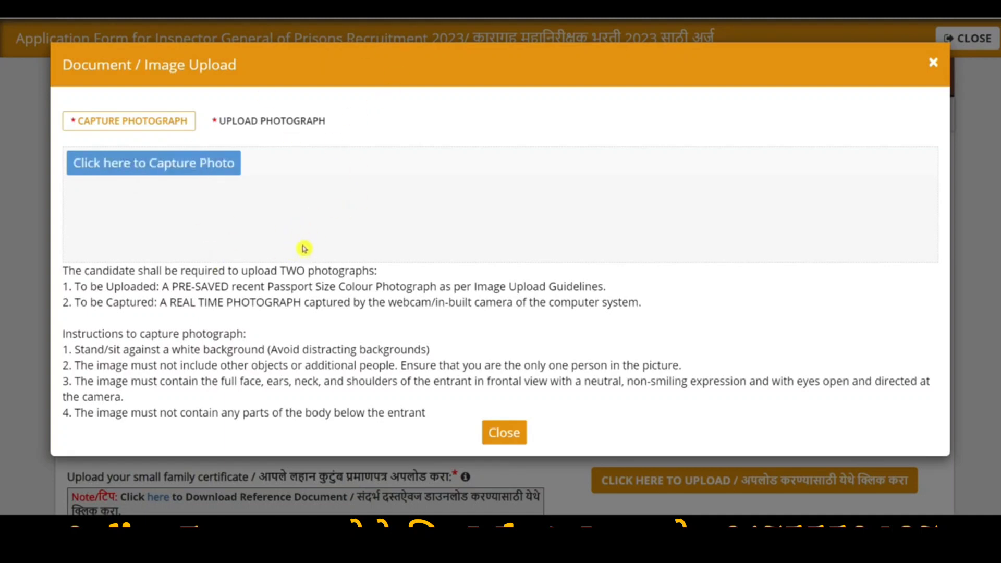
pyautogui.click(271, 120)
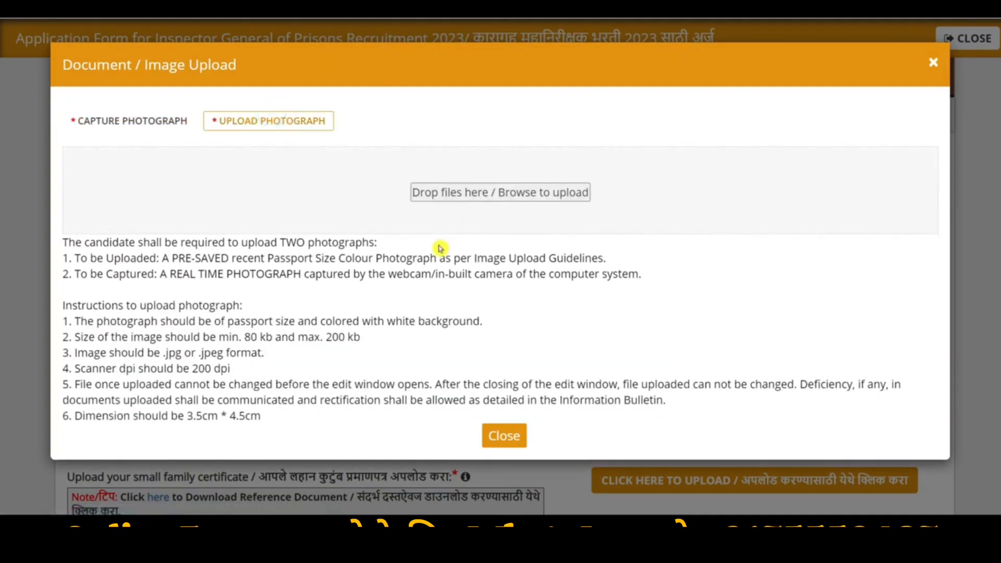
pyautogui.moveTo(388, 320); pyautogui.dragTo(464, 326)
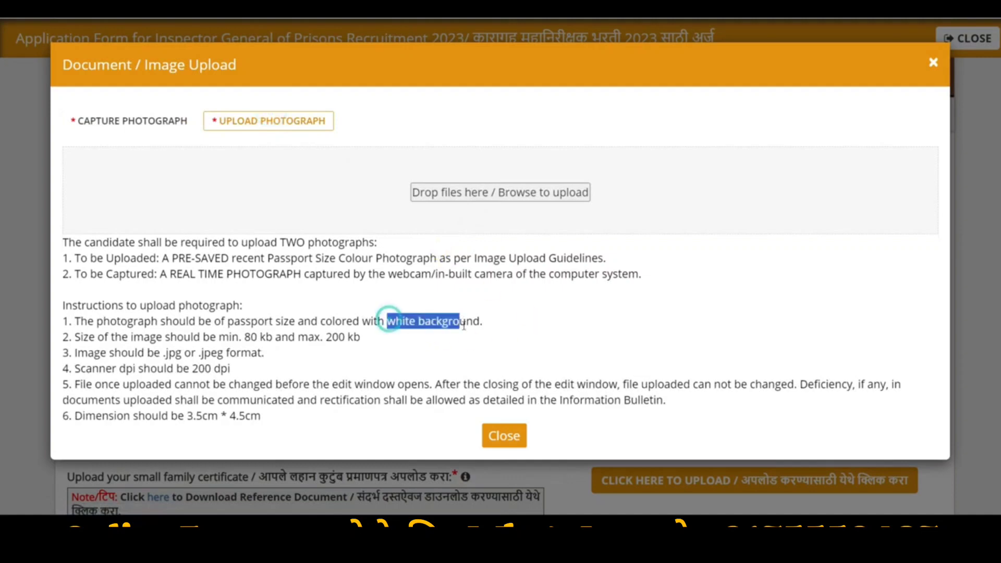
pyautogui.moveTo(242, 338); pyautogui.dragTo(327, 336)
pyautogui.click(519, 192)
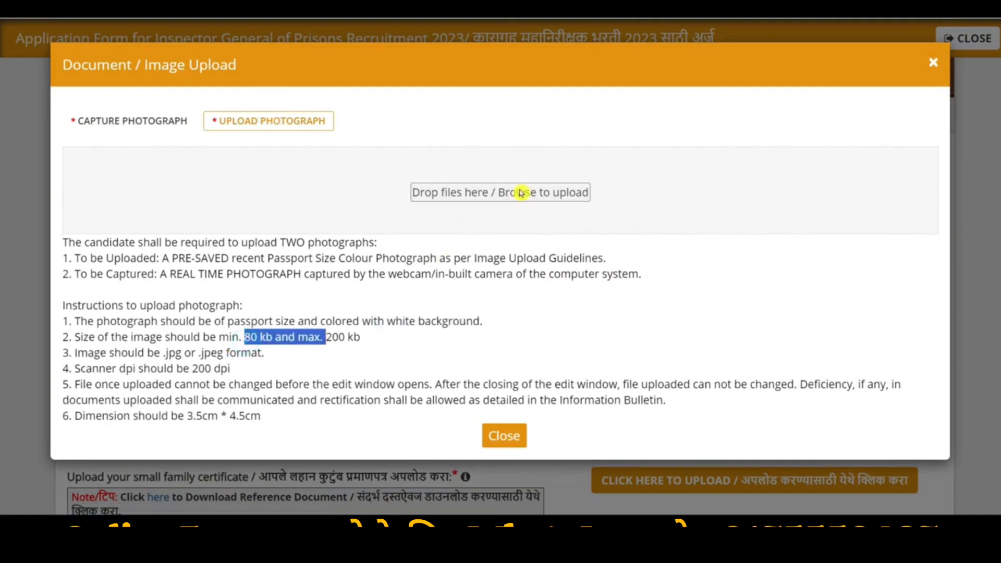
pyautogui.click(50, 230)
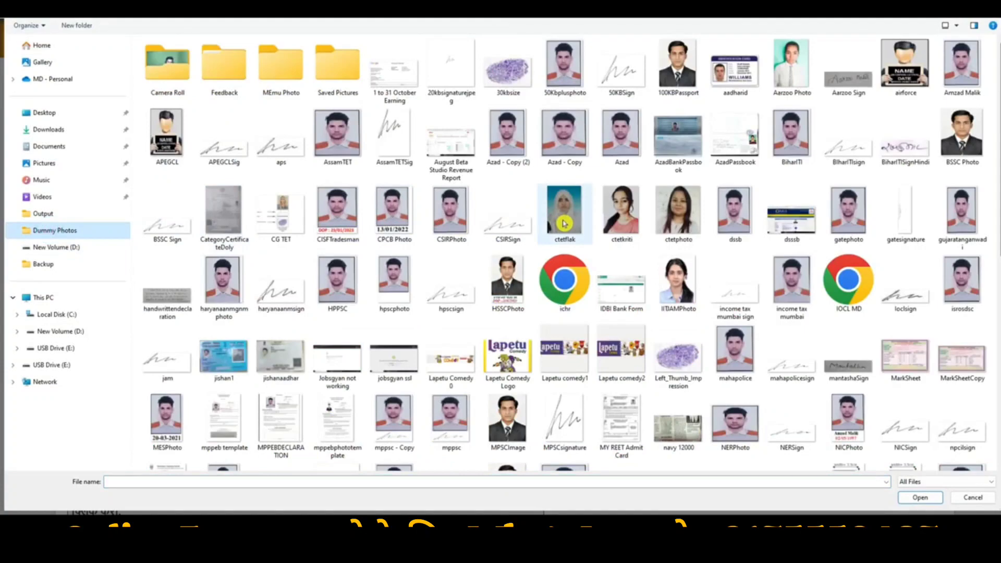
pyautogui.click(678, 65)
pyautogui.click(920, 497)
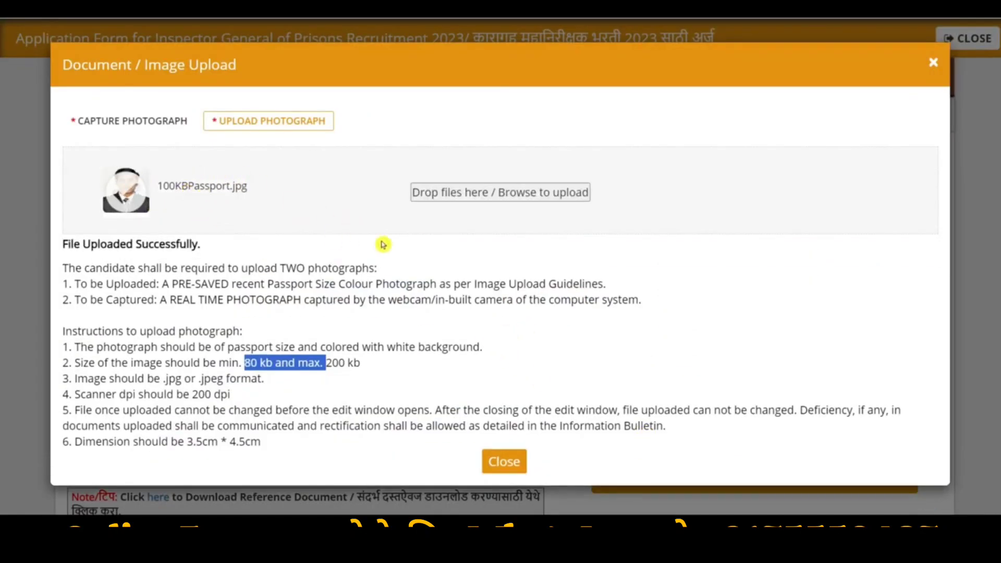
pyautogui.scroll(-2, 522, 491)
pyautogui.click(502, 351)
pyautogui.click(672, 209)
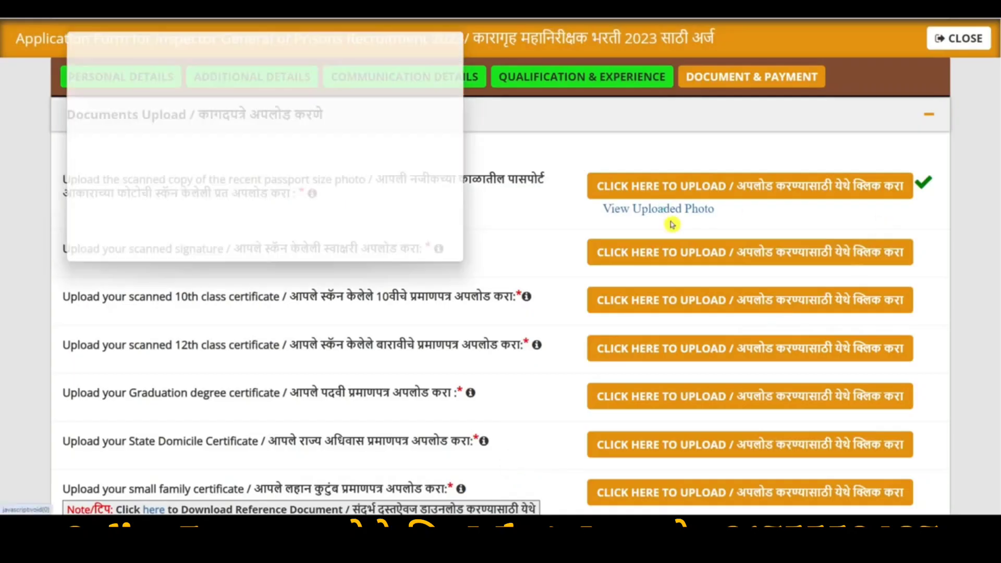
pyautogui.click(467, 37)
# Begin a scanned signature upload, cancel it, and point out the 10th class certificate upload
pyautogui.click(745, 257)
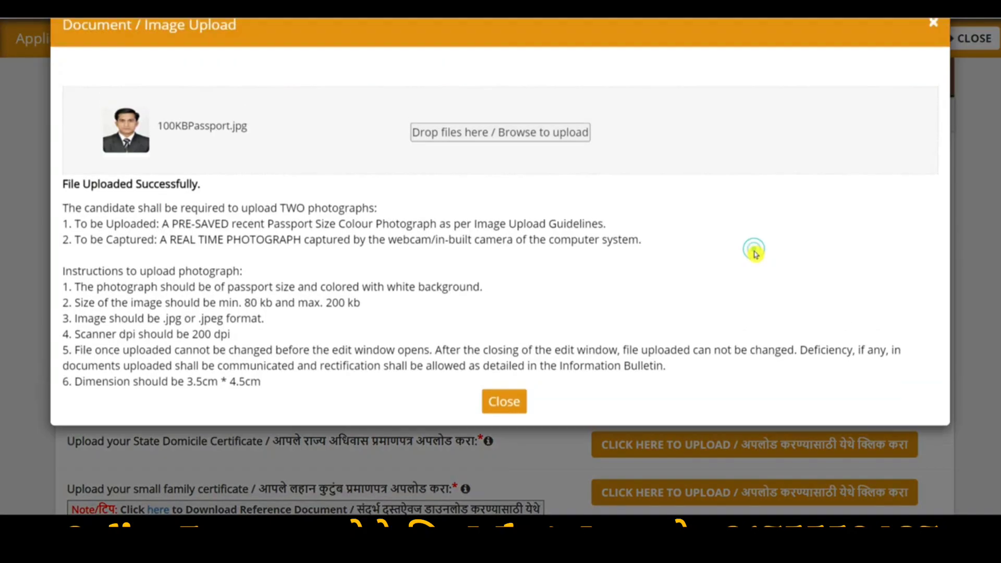
pyautogui.click(552, 194)
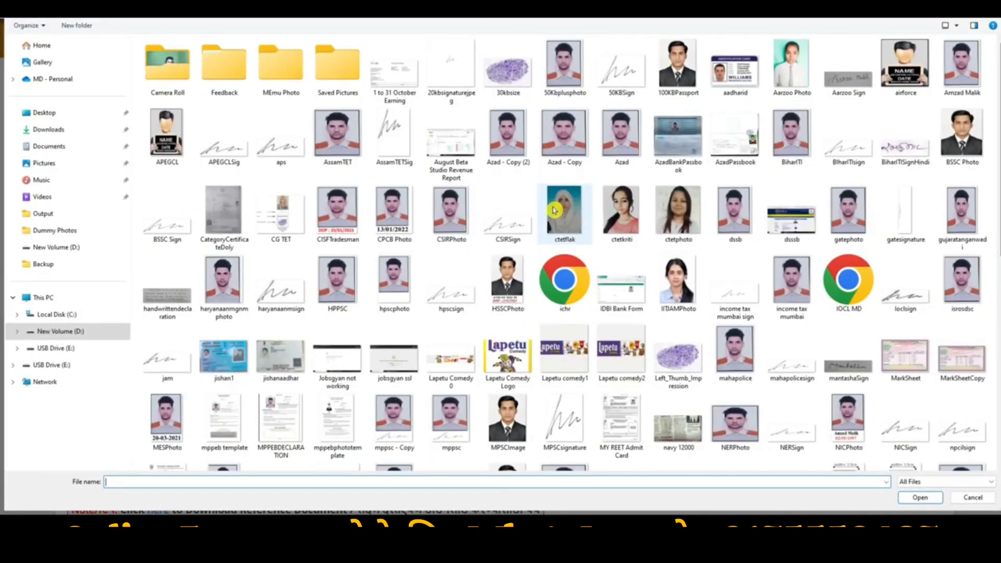
pyautogui.click(977, 497)
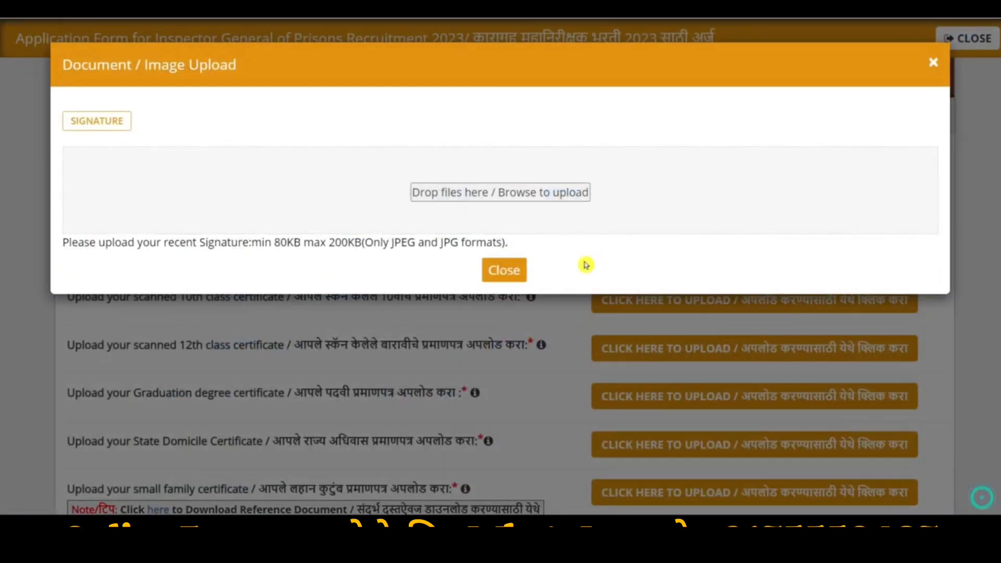
pyautogui.click(504, 270)
pyautogui.moveTo(212, 297); pyautogui.dragTo(319, 305)
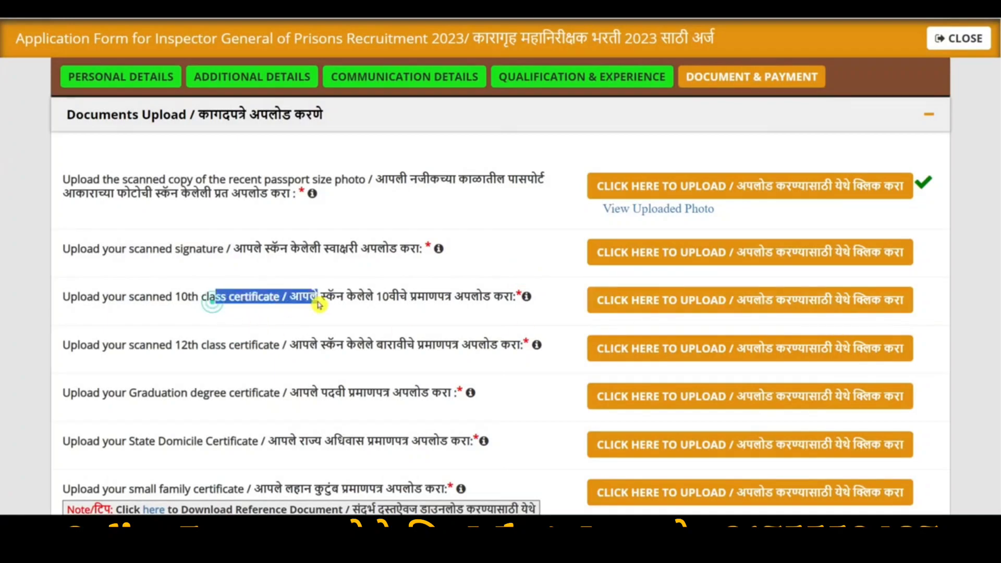
# Review the certificate upload entries and open the small family certificate 'here' reference link
pyautogui.moveTo(201, 345); pyautogui.dragTo(300, 348)
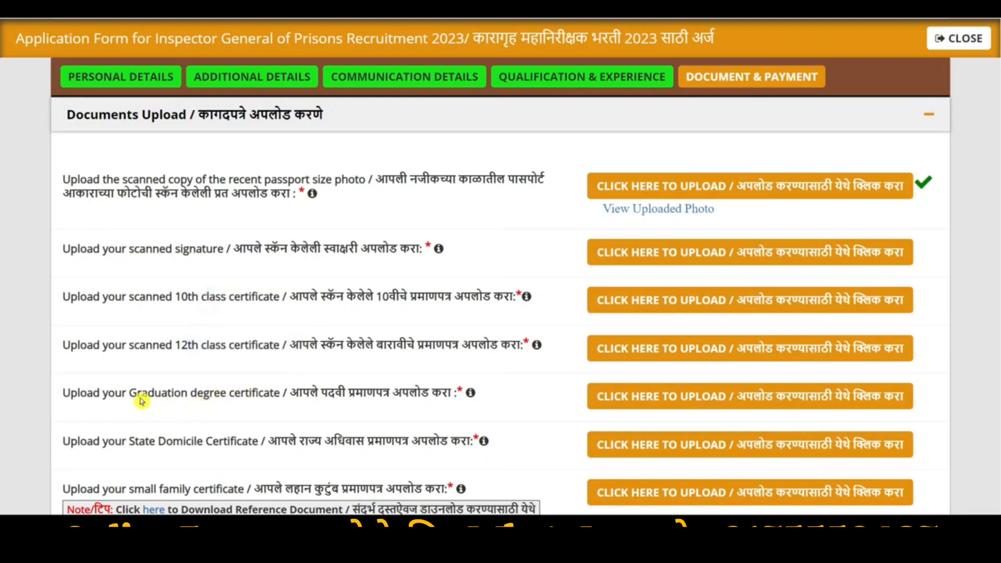
pyautogui.moveTo(142, 395); pyautogui.dragTo(463, 393)
pyautogui.scroll(-2, 324, 381)
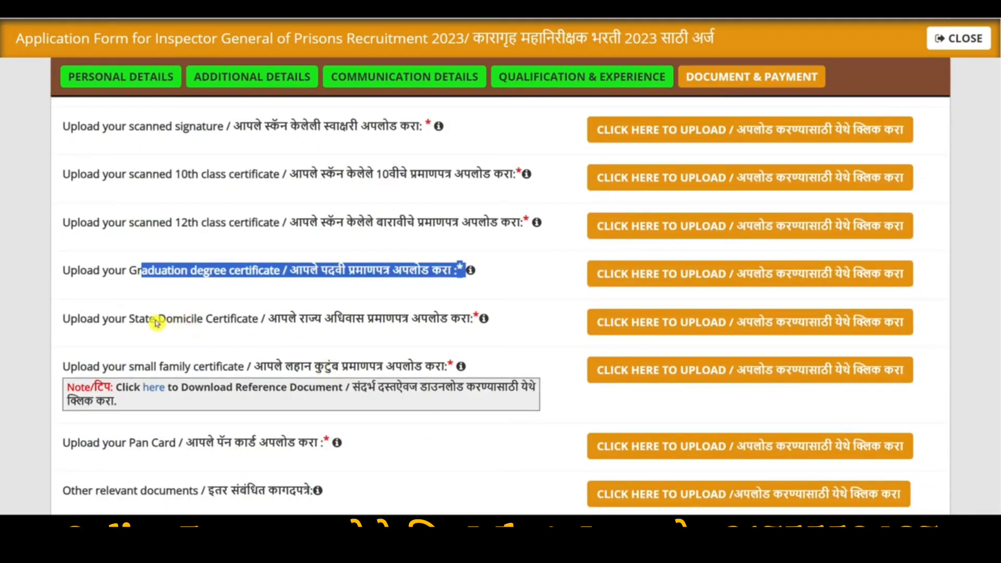
pyautogui.moveTo(156, 319); pyautogui.dragTo(243, 319)
pyautogui.scroll(-2, 175, 283)
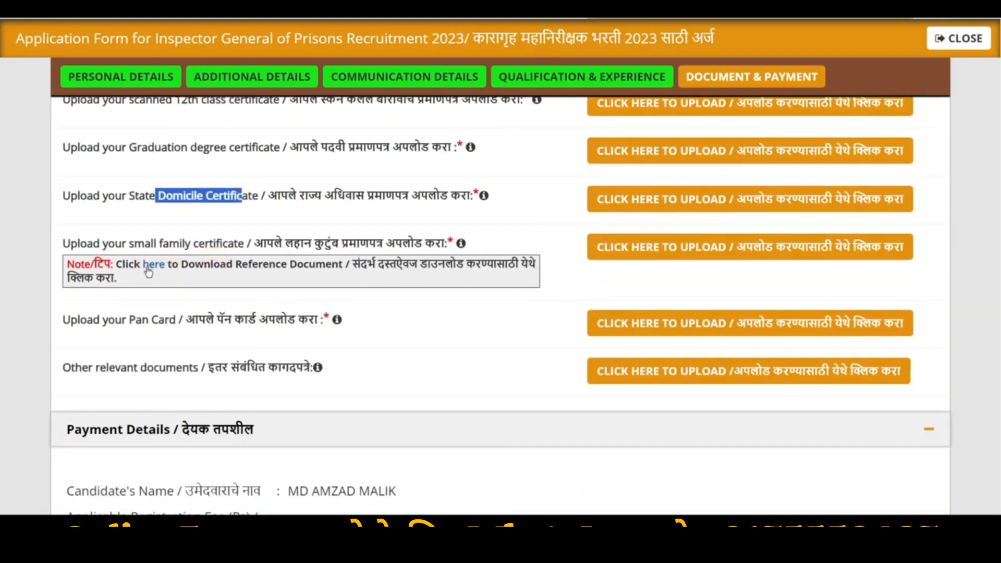
pyautogui.click(159, 265)
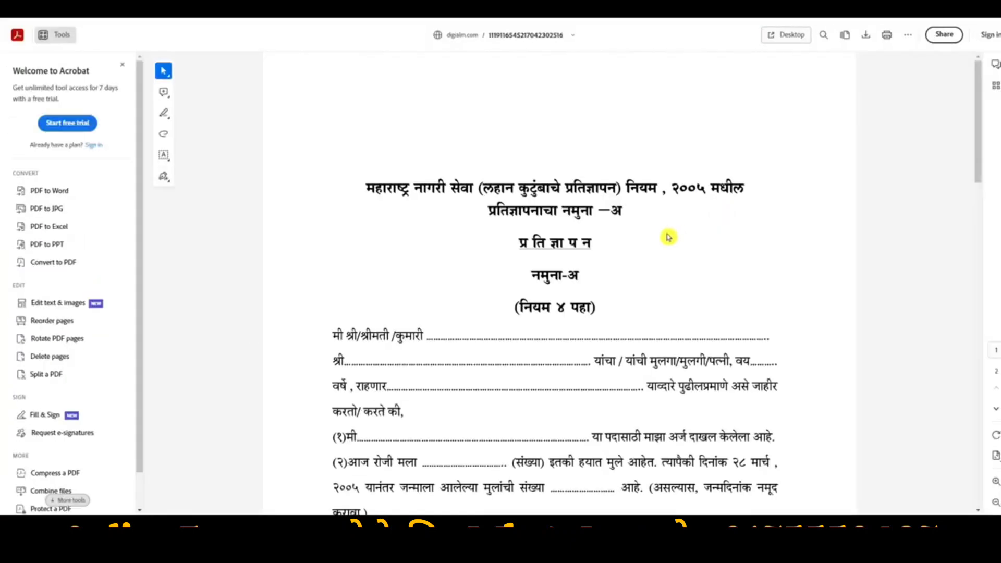
# Scroll through the Namuna-A small family declaration PDF to read it
pyautogui.scroll(-2, 540, 230)
pyautogui.scroll(-2, 482, 215)
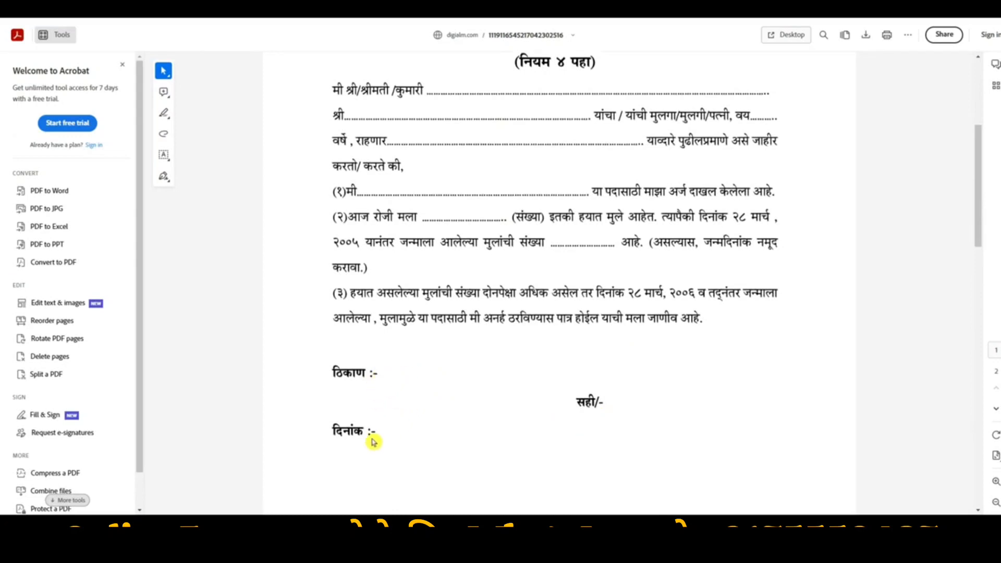
pyautogui.scroll(-3, 608, 398)
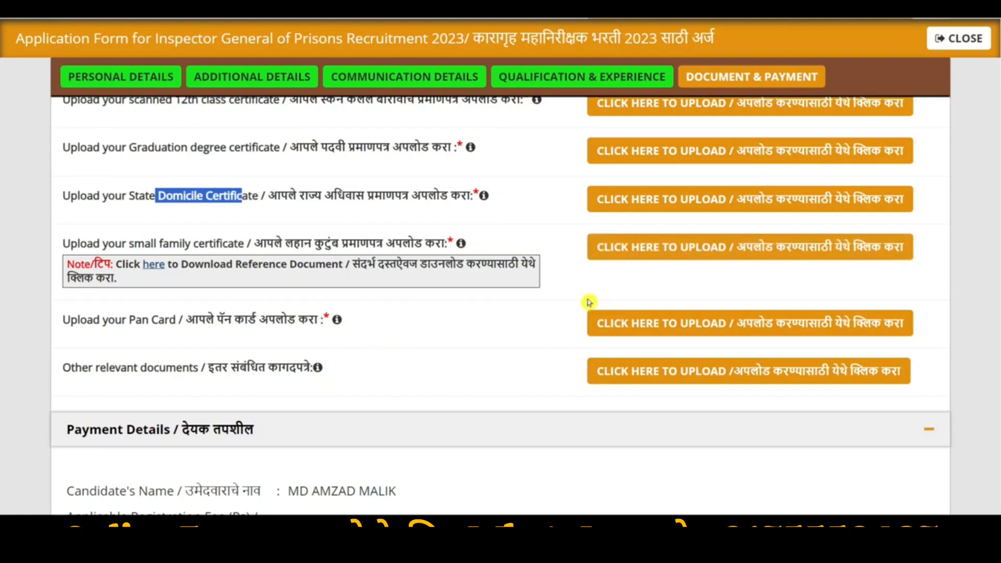
# Tick all six declaration checkboxes, including certificate possession and SMS/Email, plus I Agree
pyautogui.scroll(-2, 589, 302)
pyautogui.scroll(-6, 699, 207)
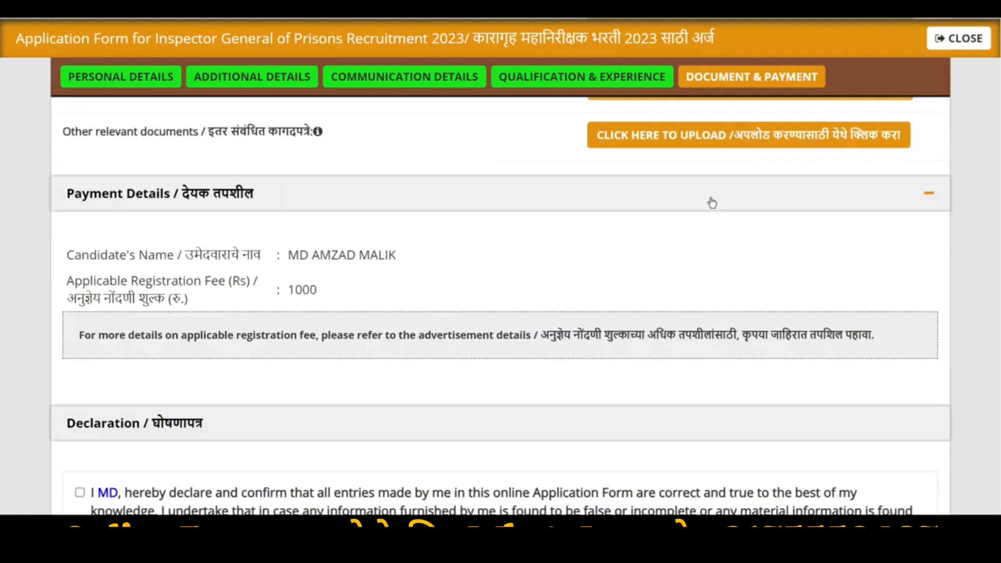
pyautogui.click(78, 239)
pyautogui.click(79, 375)
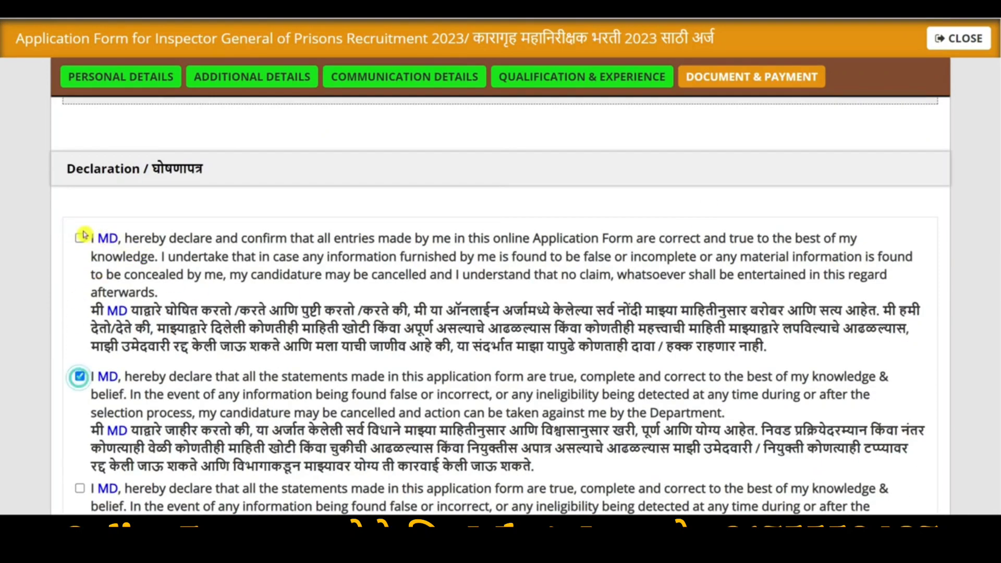
pyautogui.click(79, 488)
pyautogui.scroll(-8, 210, 375)
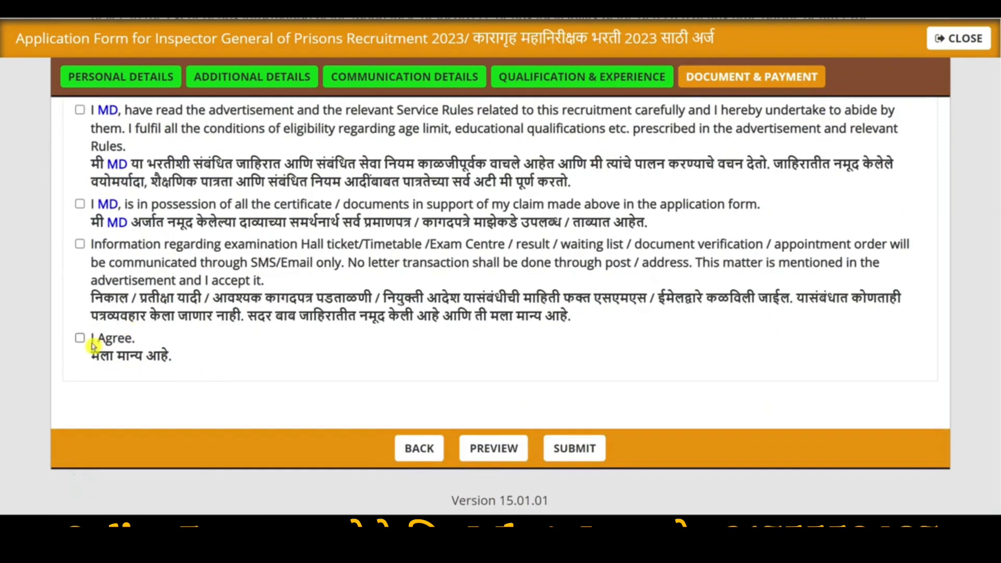
pyautogui.click(80, 244)
pyautogui.click(79, 204)
pyautogui.click(79, 111)
pyautogui.click(80, 338)
pyautogui.scroll(4, 101, 320)
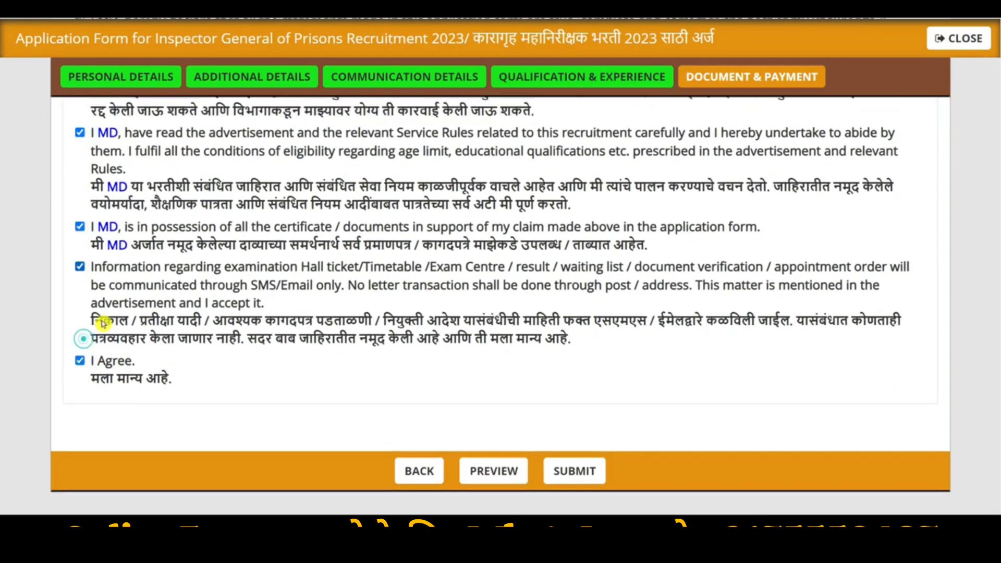
pyautogui.scroll(-4, 455, 428)
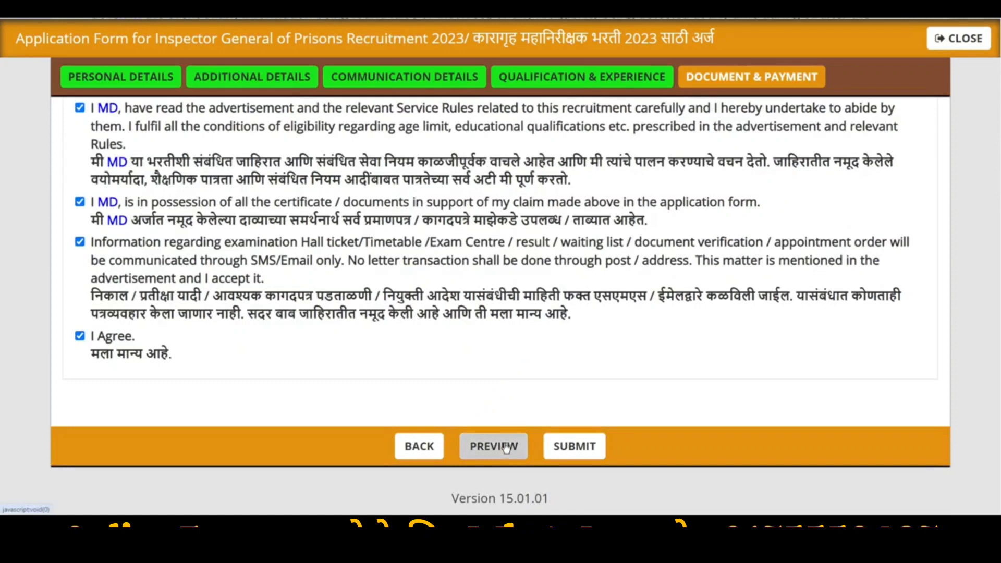